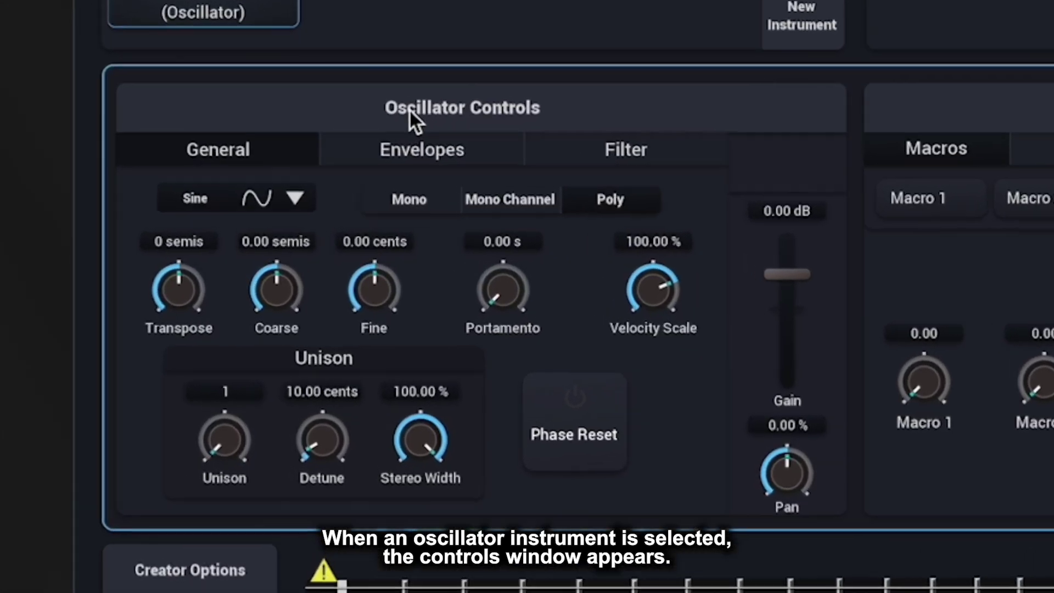
- Set the oscillator waveform to Triangle after briefly trying Sawtooth
{"action": "left_click", "coordinate": [257, 198]}
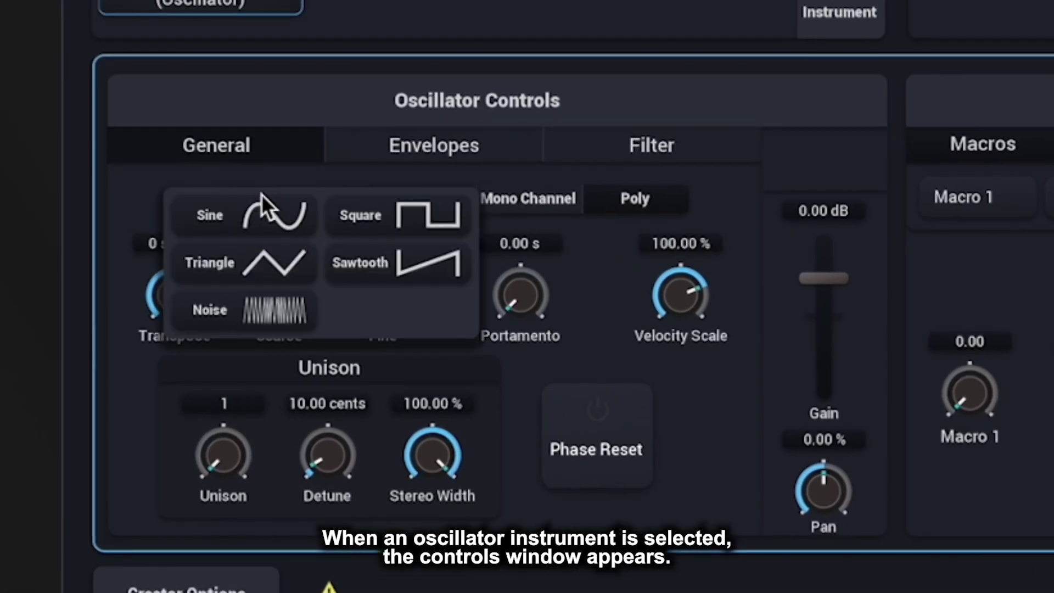
{"action": "left_click", "coordinate": [260, 256]}
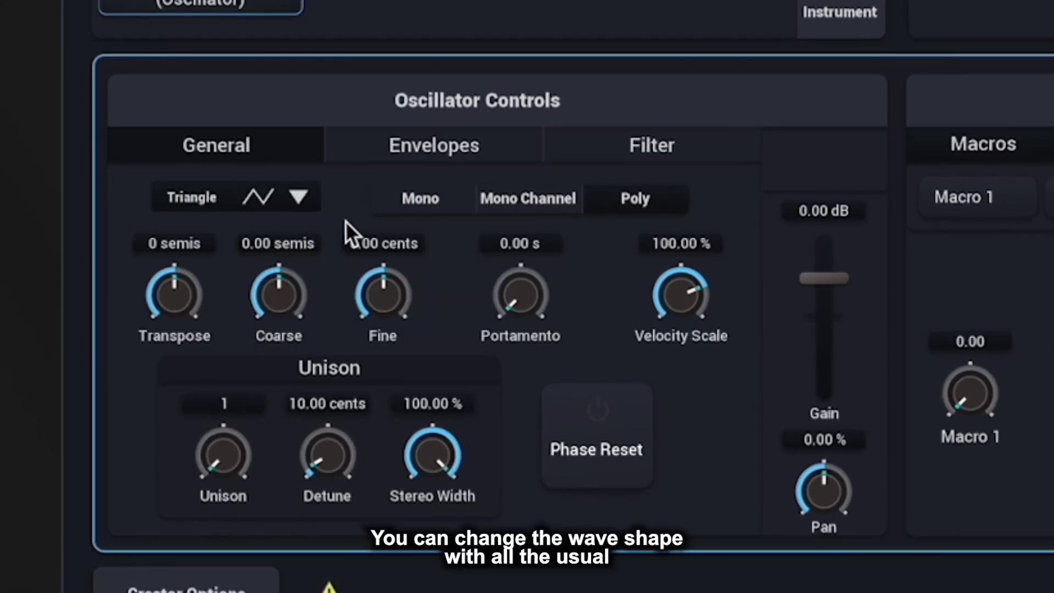
{"action": "left_click", "coordinate": [297, 200]}
{"action": "left_click", "coordinate": [387, 255]}
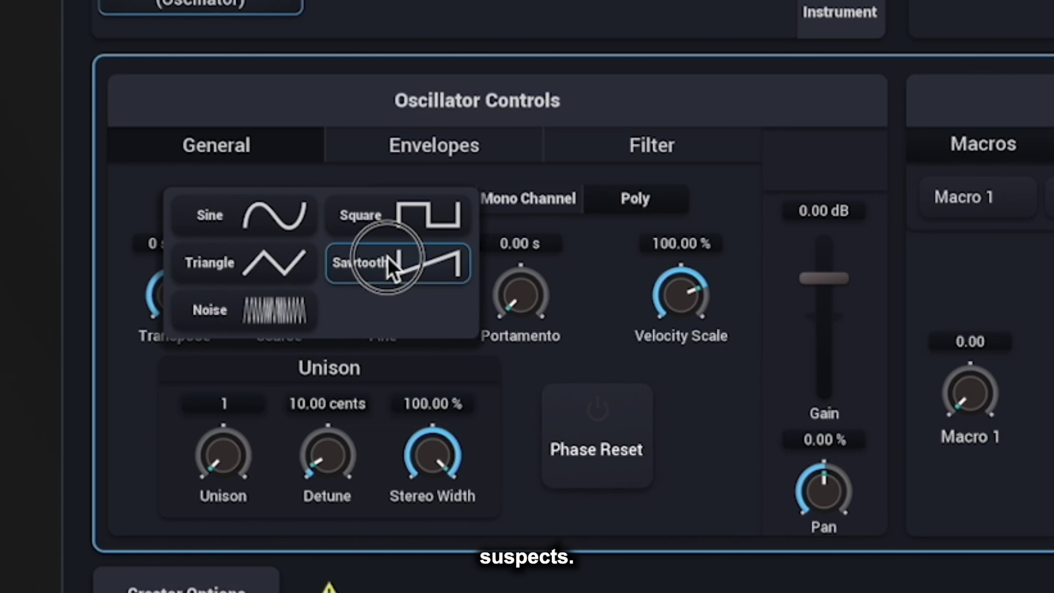
{"action": "left_click", "coordinate": [300, 199]}
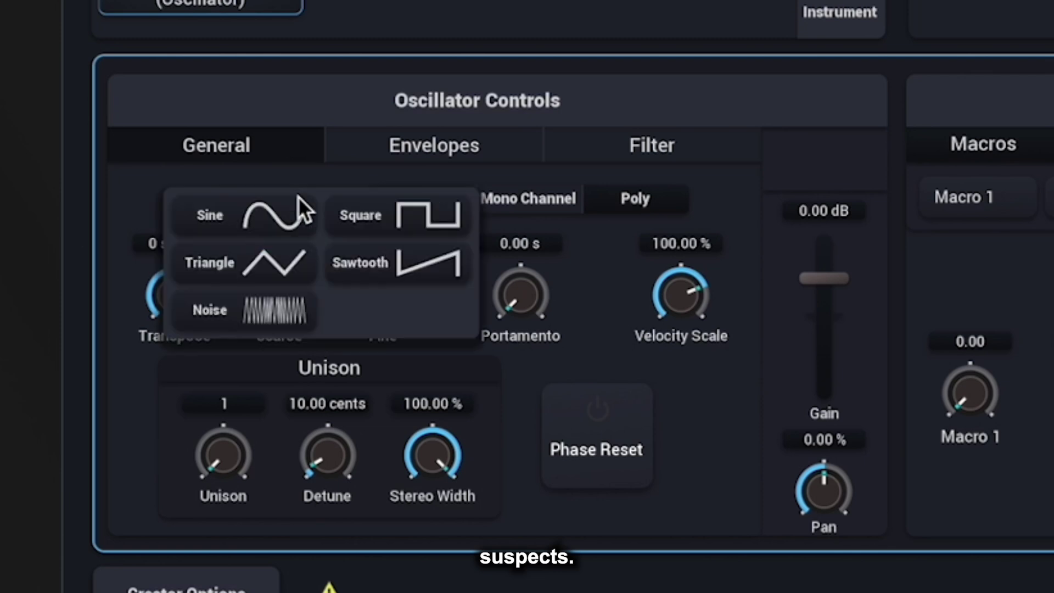
{"action": "left_click", "coordinate": [247, 269]}
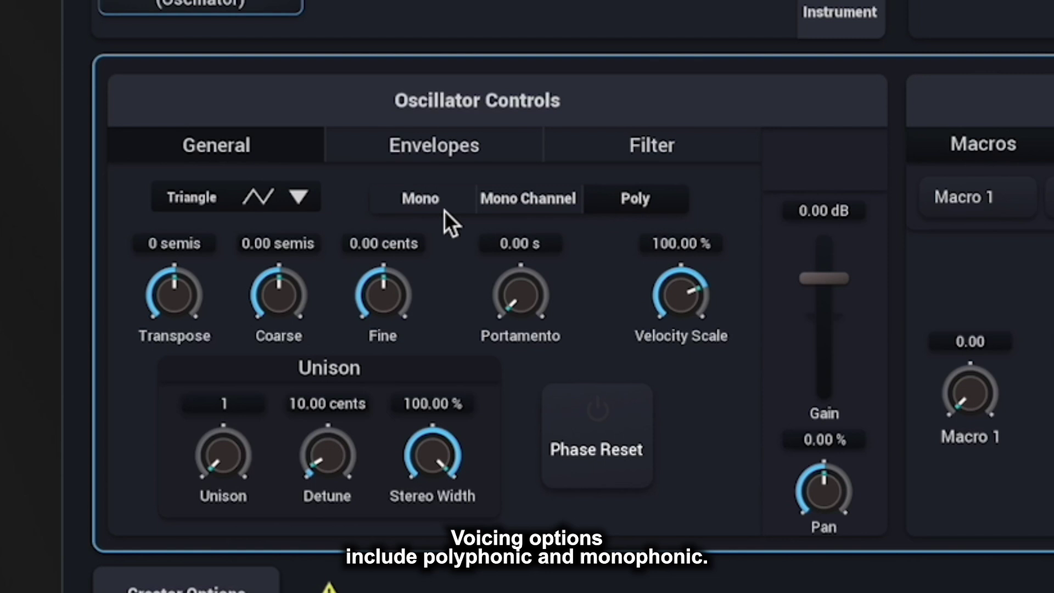
- Try Mono voicing and experiment with the portamento glide time
{"action": "left_click", "coordinate": [420, 203]}
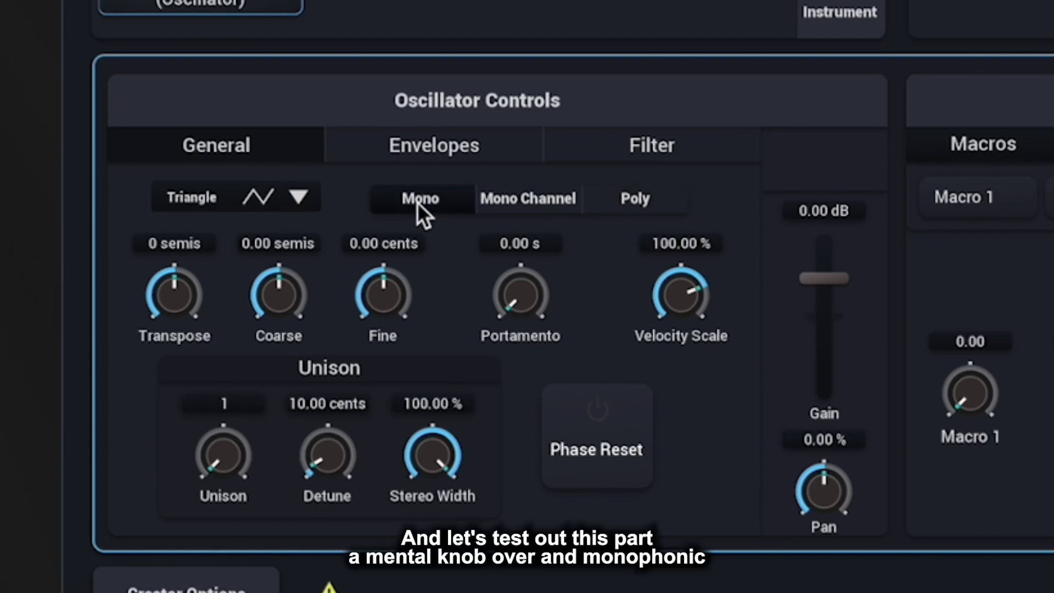
{"action": "left_click_drag", "start_coordinate": [528, 301], "coordinate": [514, 114]}
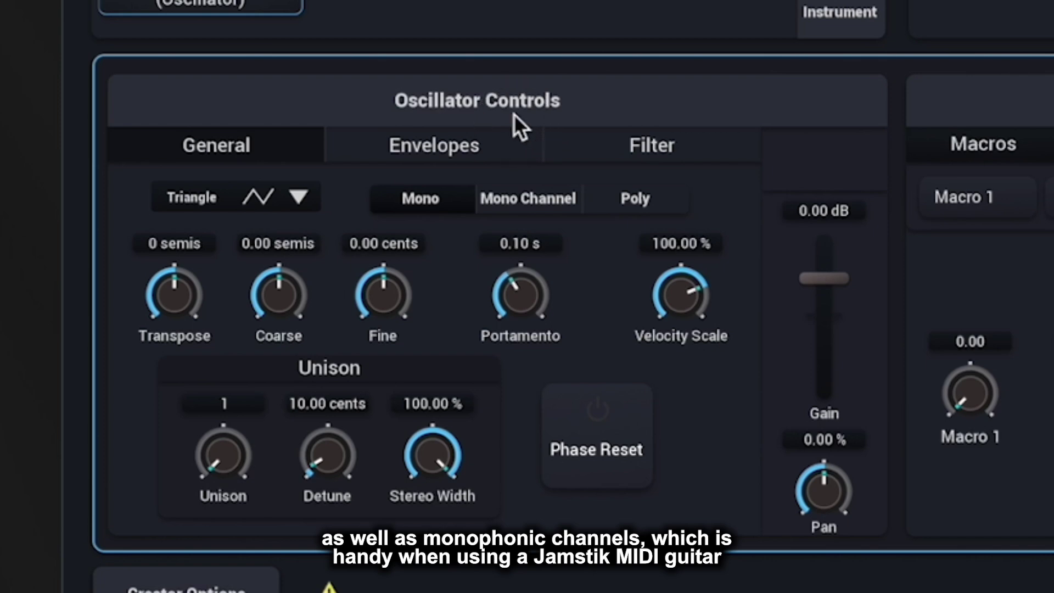
{"action": "left_click_drag", "start_coordinate": [526, 301], "coordinate": [508, 209]}
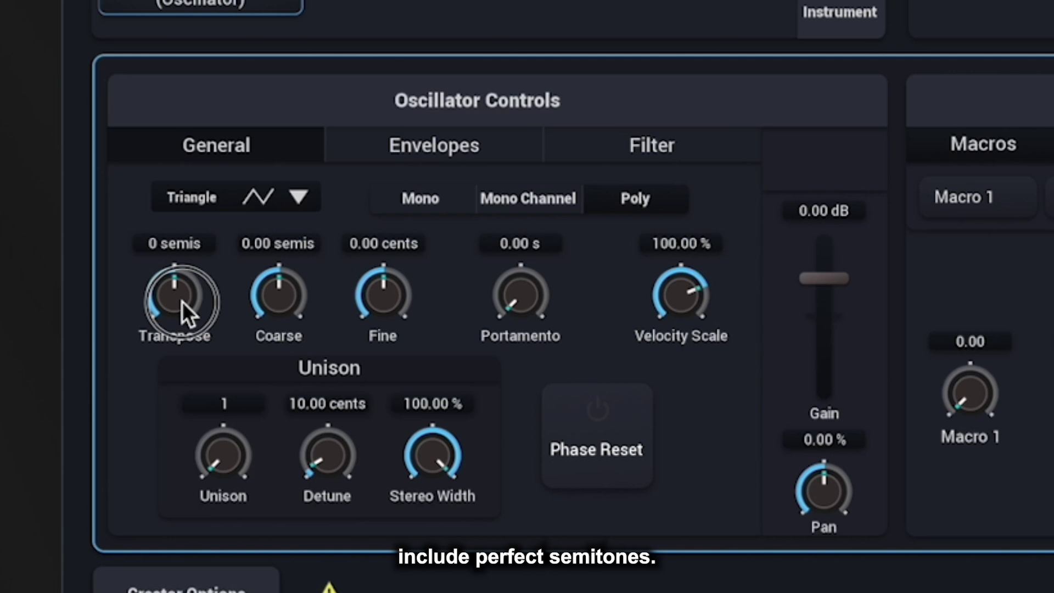
{"action": "left_click_drag", "start_coordinate": [217, 254], "coordinate": [218, 283]}
{"action": "left_click_drag", "start_coordinate": [183, 380], "coordinate": [191, 410]}
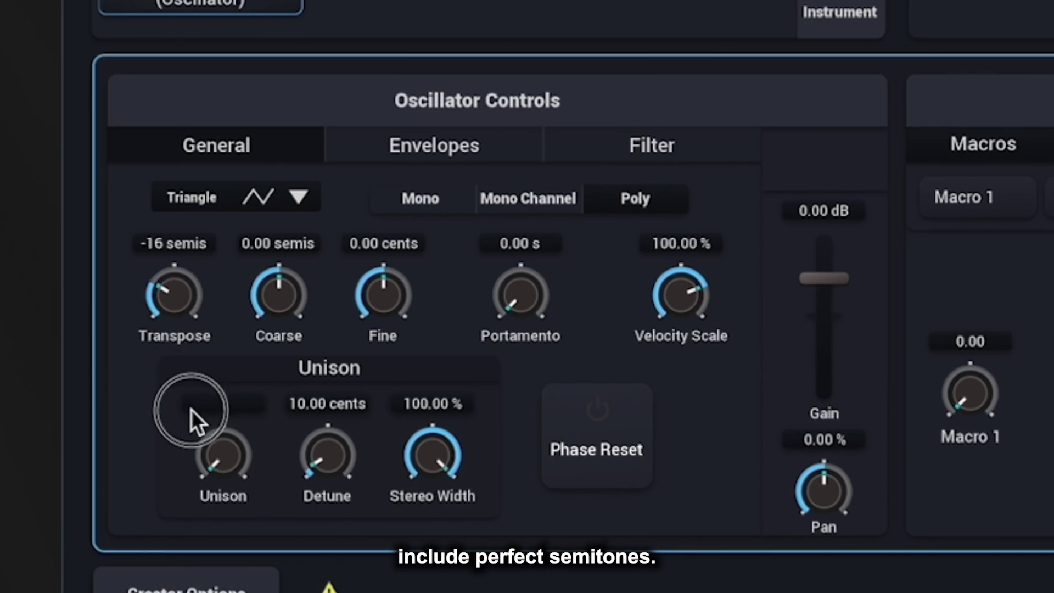
{"action": "double_click", "coordinate": [187, 286]}
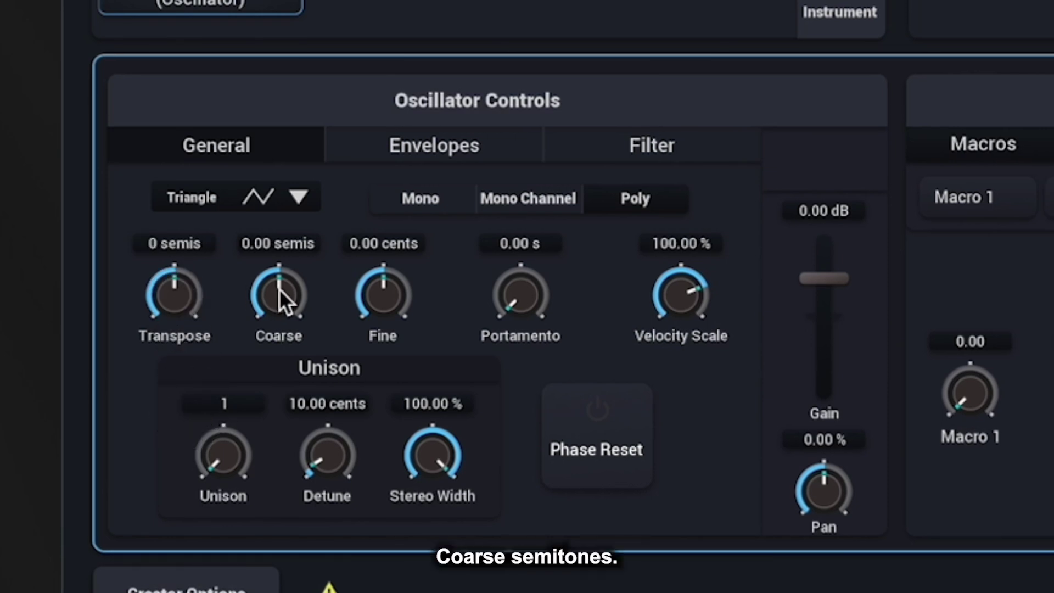
{"action": "left_click_drag", "start_coordinate": [291, 295], "coordinate": [287, 274]}
{"action": "double_click", "coordinate": [285, 311]}
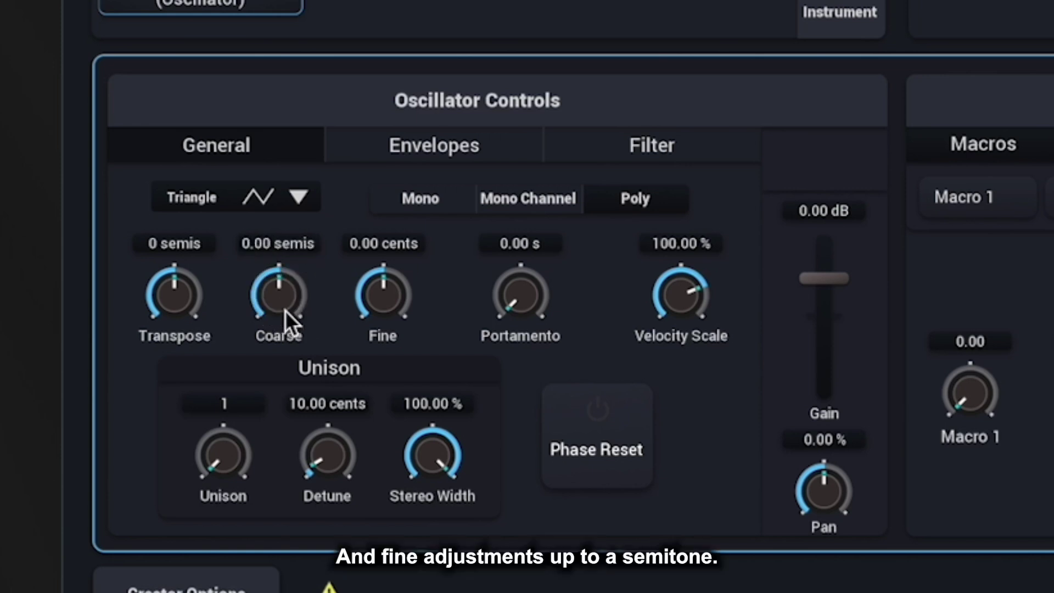
{"action": "left_click_drag", "start_coordinate": [399, 292], "coordinate": [370, 1]}
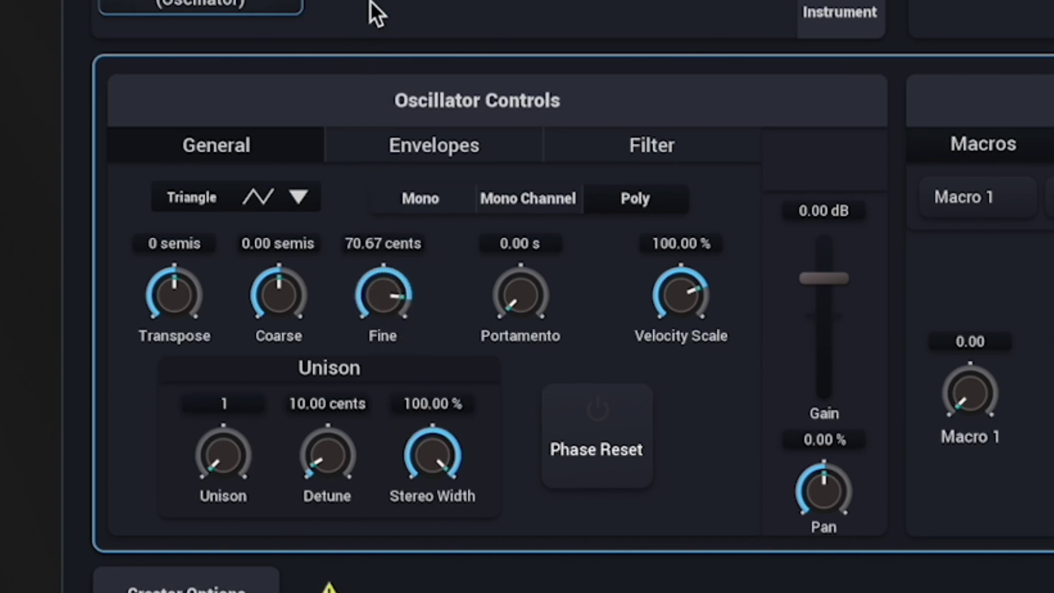
{"action": "double_click", "coordinate": [363, 294]}
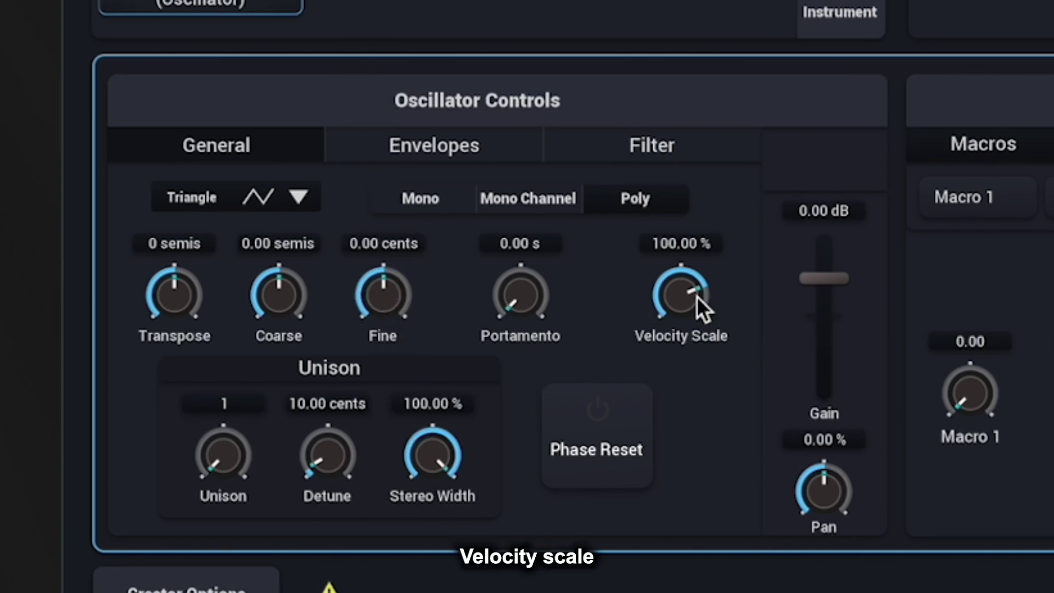
{"action": "left_click_drag", "start_coordinate": [688, 295], "coordinate": [677, 518]}
{"action": "left_click_drag", "start_coordinate": [691, 298], "coordinate": [686, 347]}
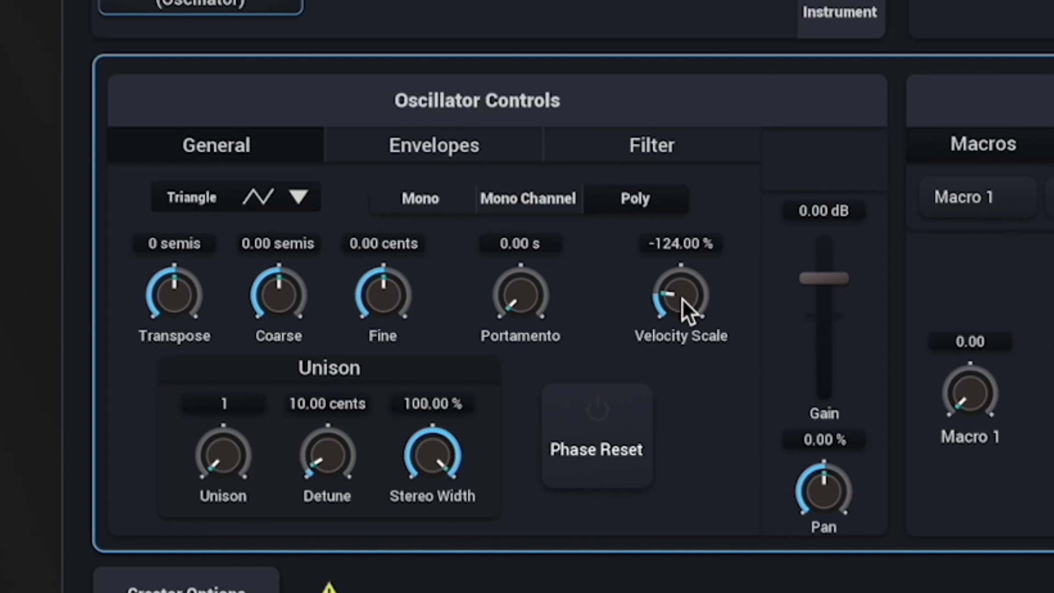
{"action": "left_click_drag", "start_coordinate": [682, 298], "coordinate": [673, 1]}
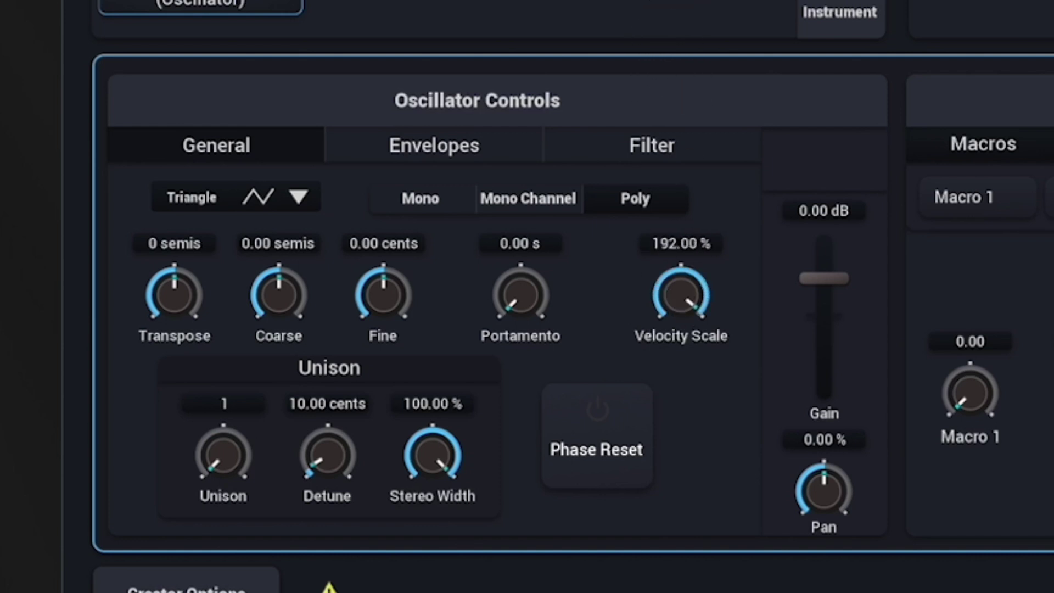
{"action": "double_click", "coordinate": [677, 288]}
- Set unison to 4 voices and reset the gain to 0.00 dB
{"action": "left_click_drag", "start_coordinate": [239, 460], "coordinate": [243, 262]}
{"action": "left_click_drag", "start_coordinate": [222, 461], "coordinate": [270, 209]}
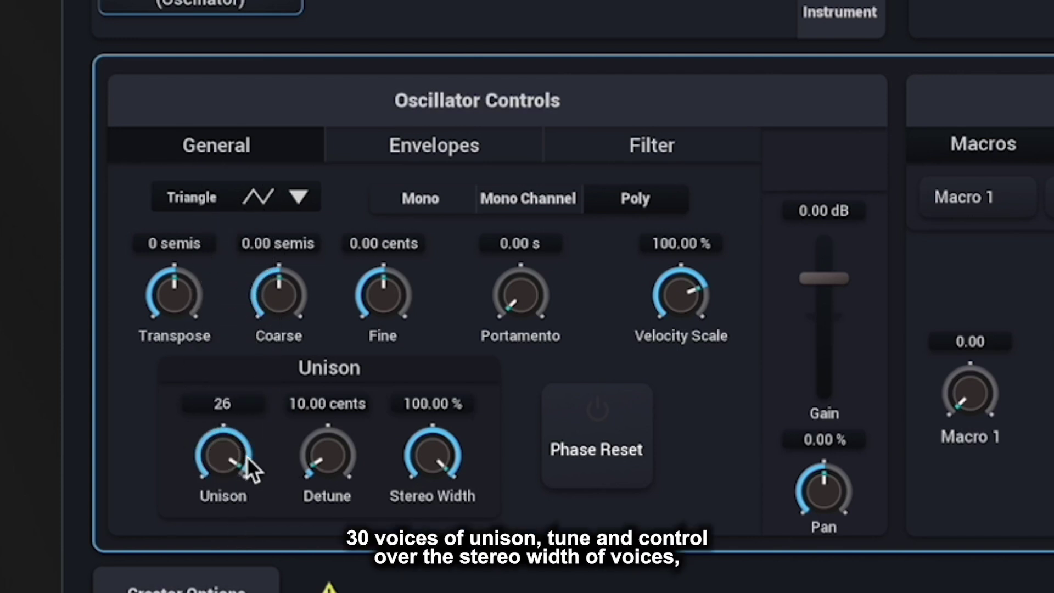
{"action": "left_click_drag", "start_coordinate": [231, 457], "coordinate": [224, 574]}
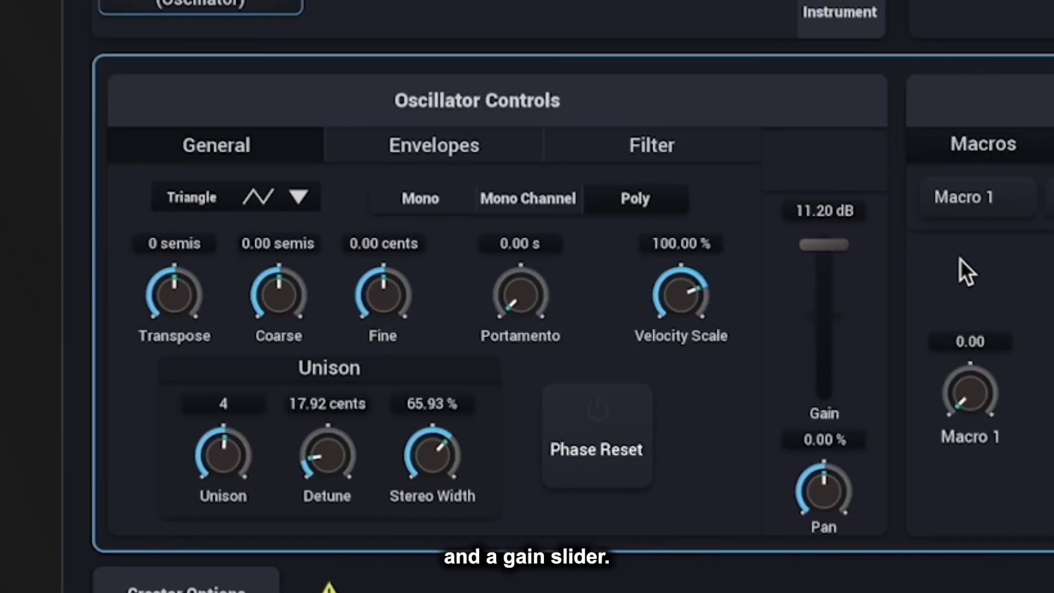
{"action": "double_click", "coordinate": [827, 245]}
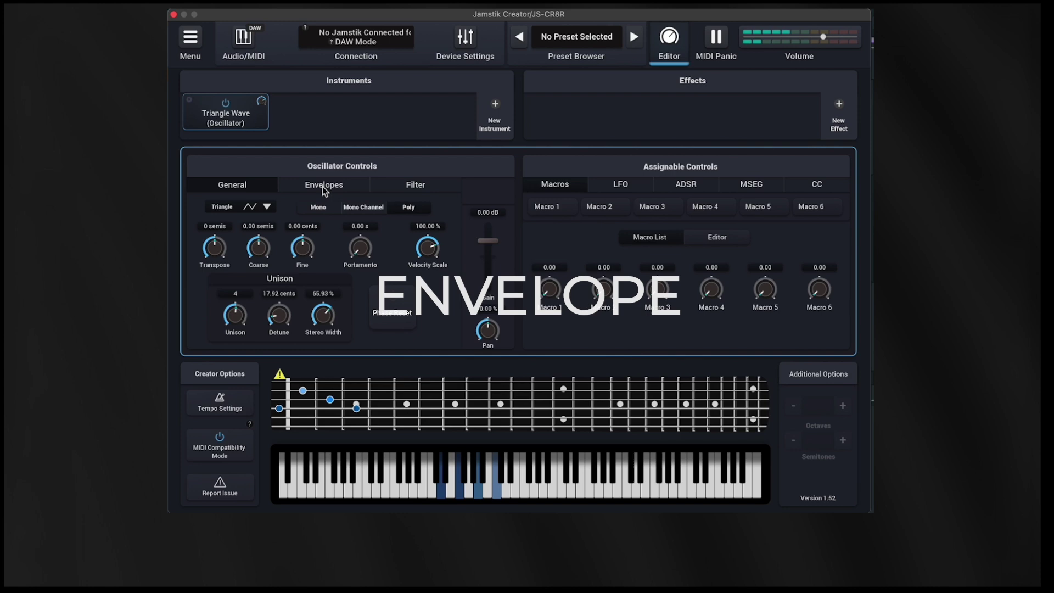
- Open the oscillator envelope and experiment with decay length and sustain level
{"action": "left_click", "coordinate": [433, 146]}
{"action": "left_click_drag", "start_coordinate": [256, 234], "coordinate": [256, 243]}
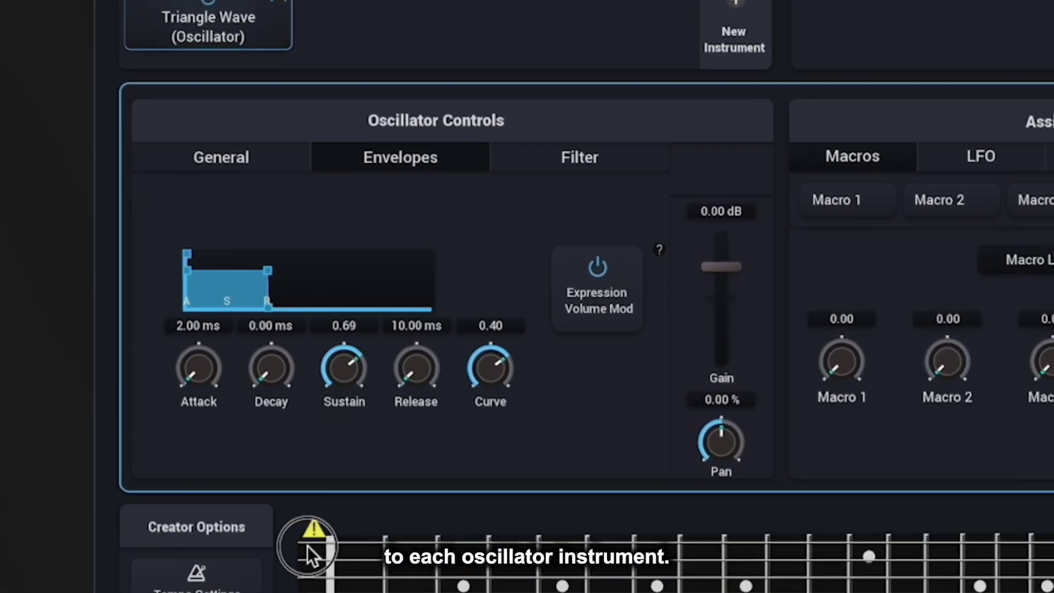
{"action": "left_click_drag", "start_coordinate": [310, 554], "coordinate": [310, 592]}
{"action": "left_click", "coordinate": [271, 372]}
{"action": "left_click_drag", "start_coordinate": [278, 398], "coordinate": [275, 138]}
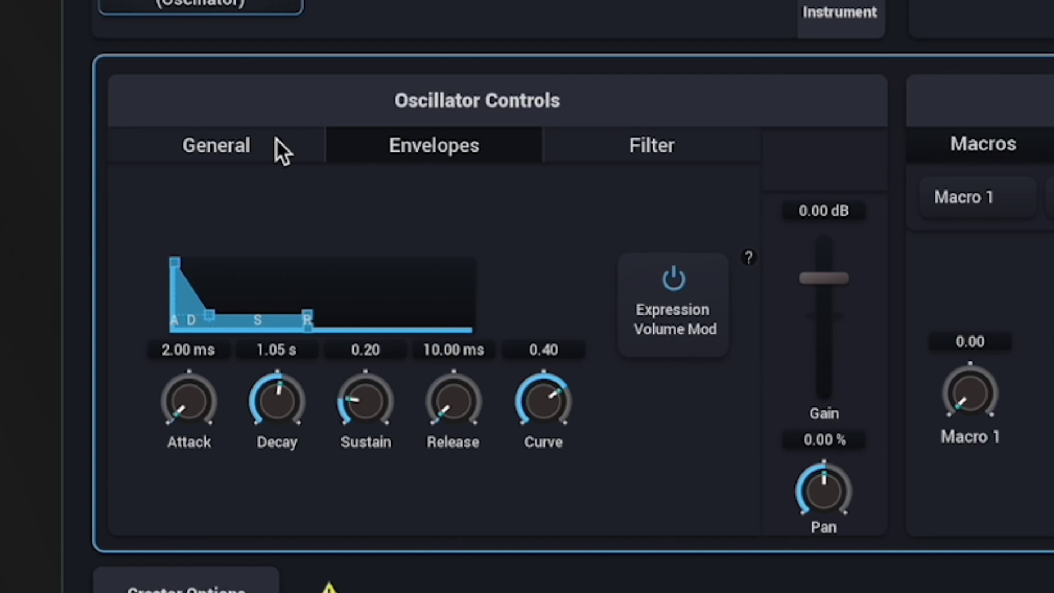
{"action": "left_click_drag", "start_coordinate": [377, 410], "coordinate": [376, 420]}
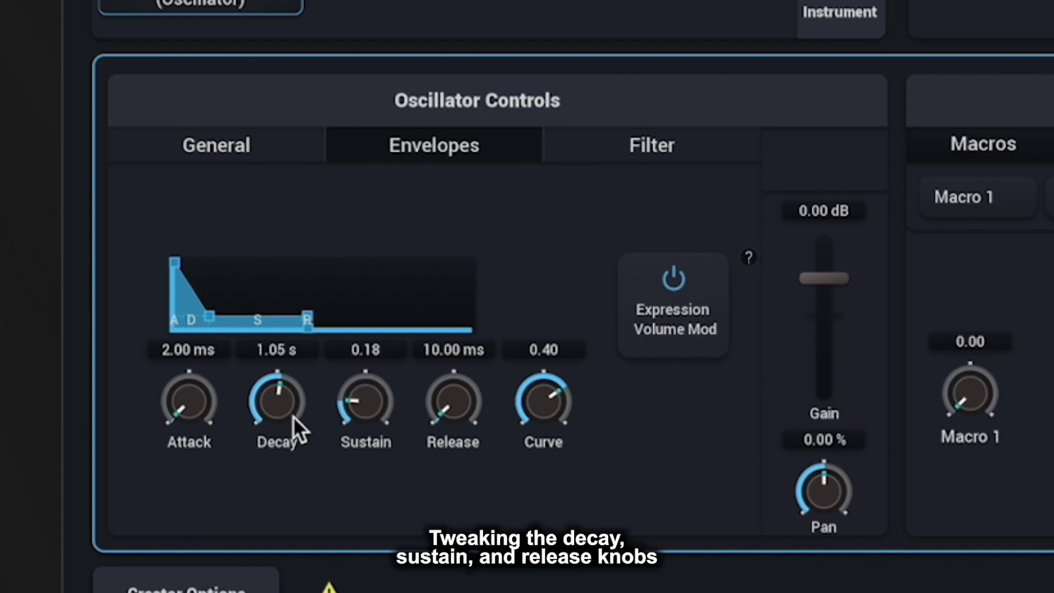
{"action": "left_click_drag", "start_coordinate": [278, 411], "coordinate": [288, 350]}
- Set release to about 559.7 ms, decay to 171.8 ms and sustain to 0.12
{"action": "left_click_drag", "start_coordinate": [454, 405], "coordinate": [453, 281]}
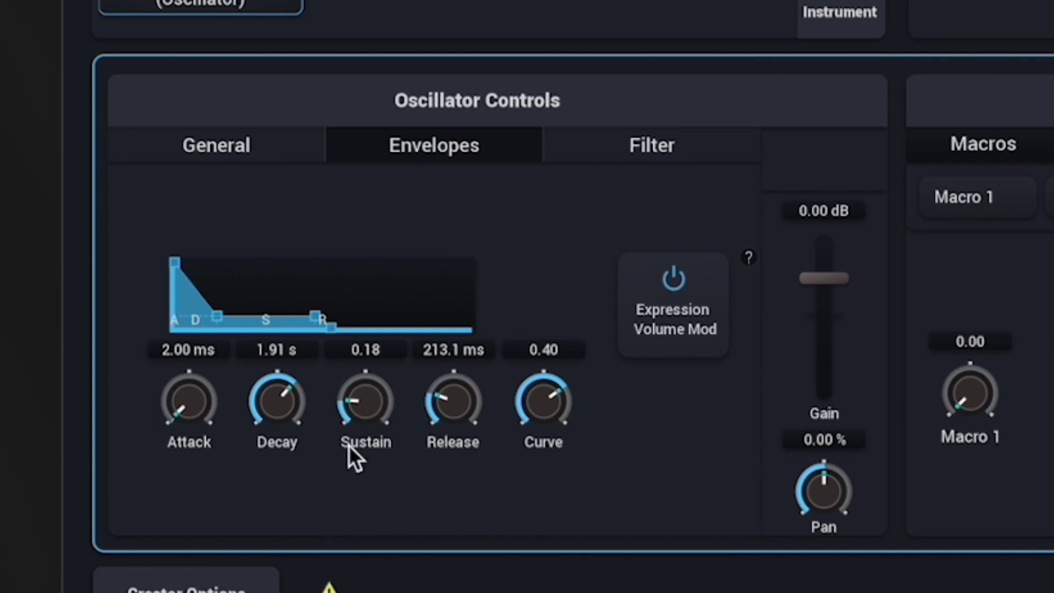
{"action": "left_click_drag", "start_coordinate": [361, 409], "coordinate": [360, 172]}
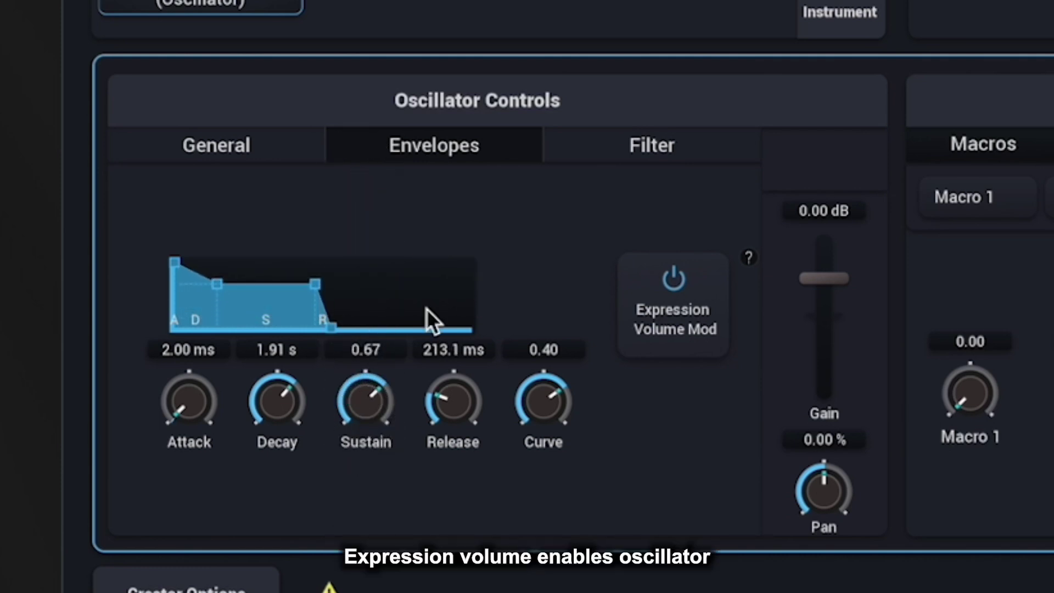
{"action": "left_click_drag", "start_coordinate": [463, 394], "coordinate": [454, 308]}
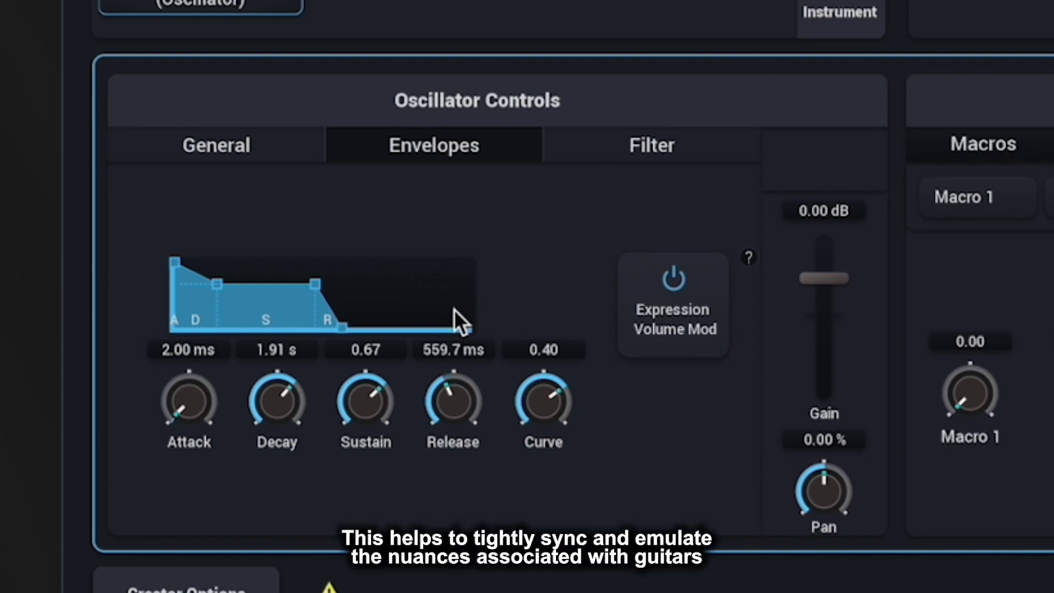
{"action": "left_click_drag", "start_coordinate": [364, 394], "coordinate": [364, 476]}
{"action": "left_click_drag", "start_coordinate": [275, 401], "coordinate": [271, 590]}
{"action": "left_click_drag", "start_coordinate": [383, 394], "coordinate": [377, 571]}
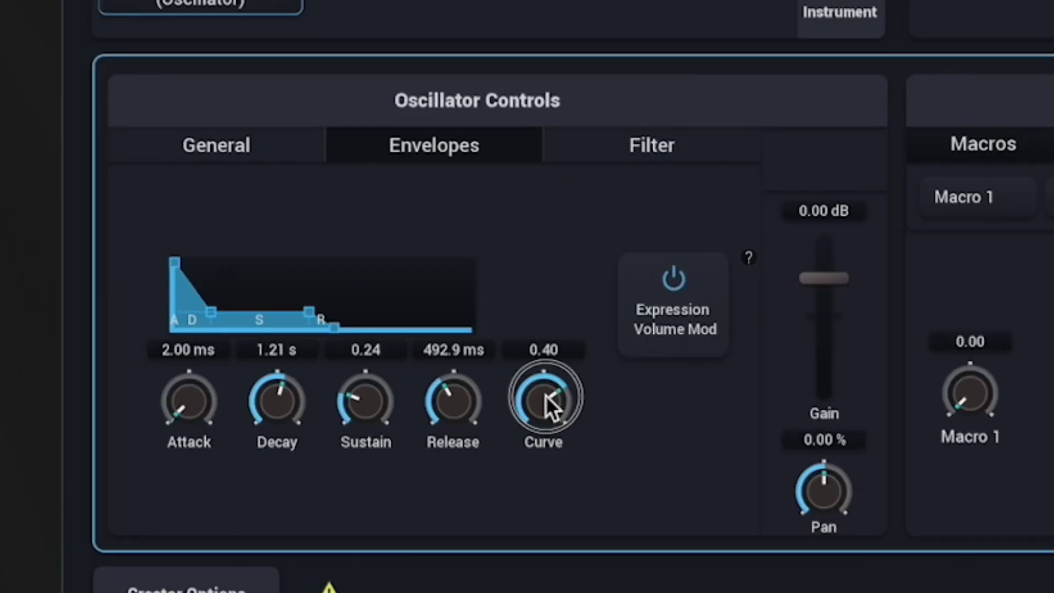
- Sweep the envelope Curve knob through its range and settle it at -0.32
{"action": "left_click_drag", "start_coordinate": [548, 401], "coordinate": [552, 592]}
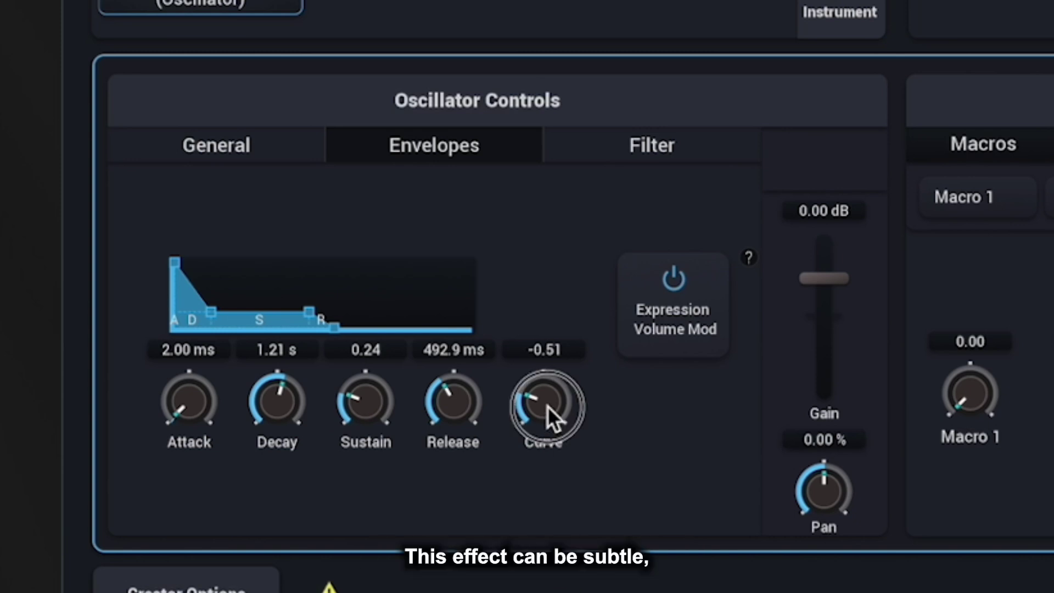
{"action": "left_click_drag", "start_coordinate": [548, 406], "coordinate": [520, 8]}
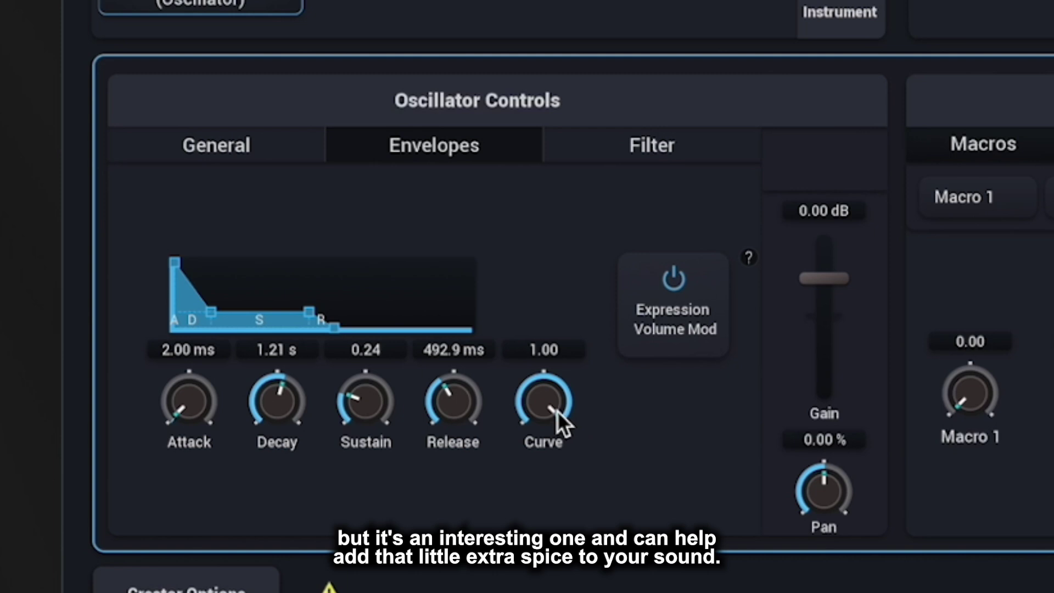
{"action": "left_click_drag", "start_coordinate": [539, 400], "coordinate": [545, 592]}
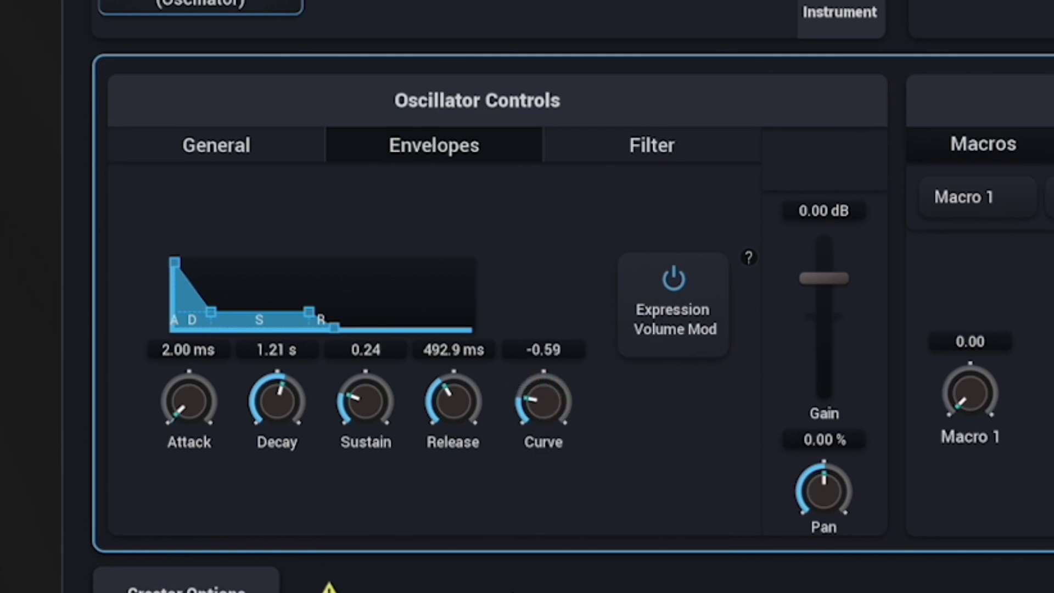
{"action": "left_click_drag", "start_coordinate": [545, 395], "coordinate": [542, 330]}
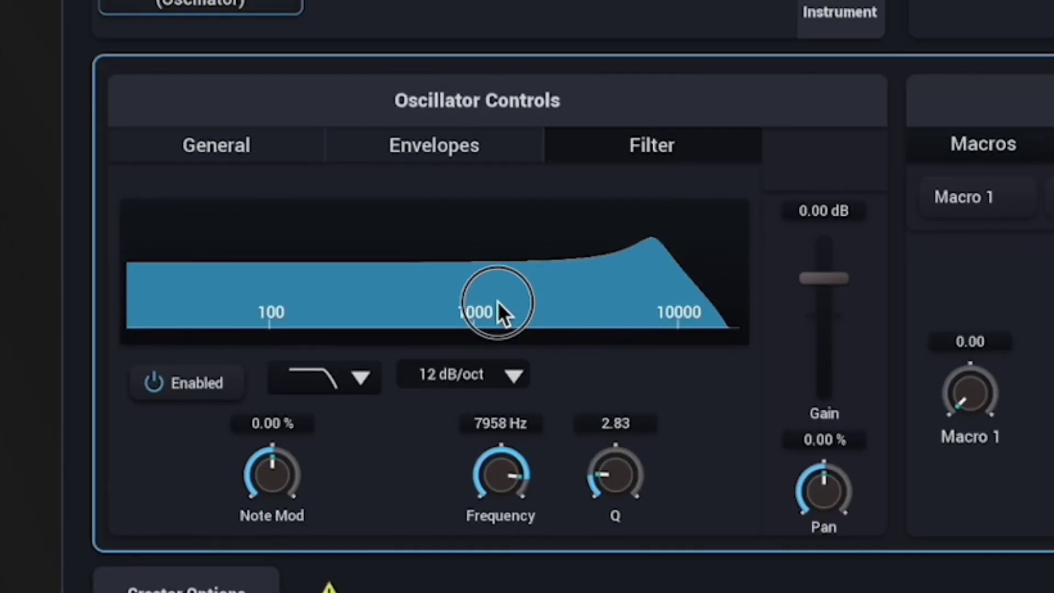
- Lower cutoff and resonance, then try Low Shelf and Band Pass before choosing Low Pass
{"action": "left_click_drag", "start_coordinate": [501, 474], "coordinate": [472, 364]}
{"action": "left_click_drag", "start_coordinate": [630, 467], "coordinate": [635, 565]}
{"action": "left_click", "coordinate": [355, 383]}
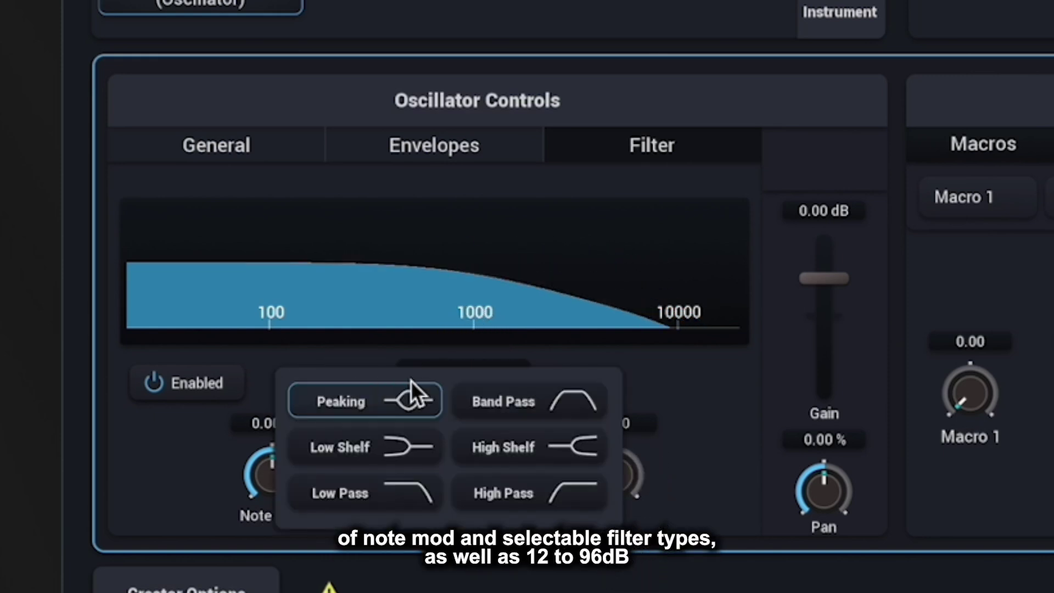
{"action": "left_click", "coordinate": [387, 442]}
{"action": "left_click", "coordinate": [329, 386]}
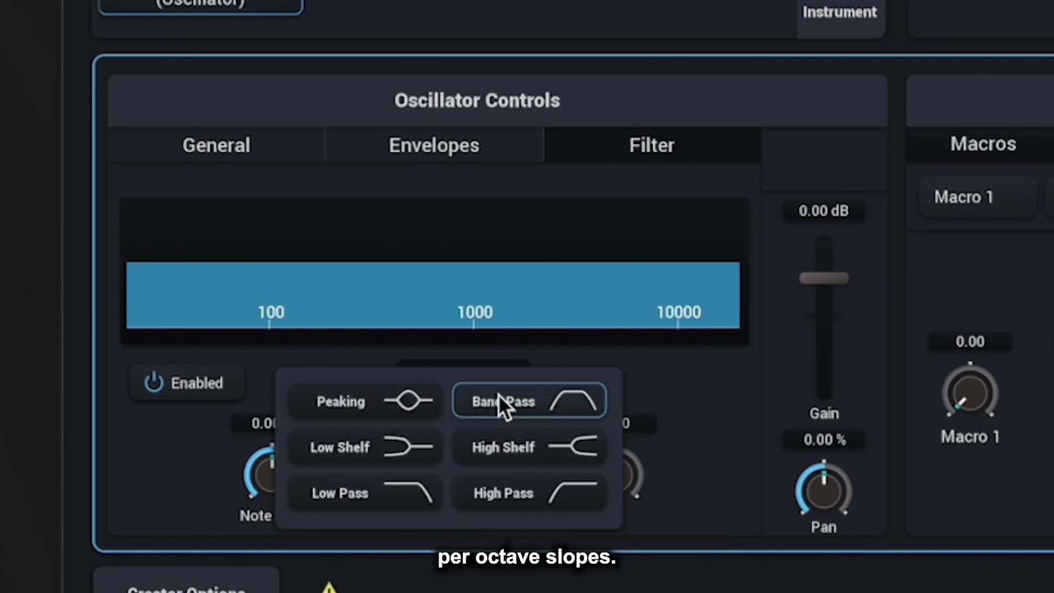
{"action": "left_click", "coordinate": [498, 394]}
{"action": "left_click", "coordinate": [345, 385]}
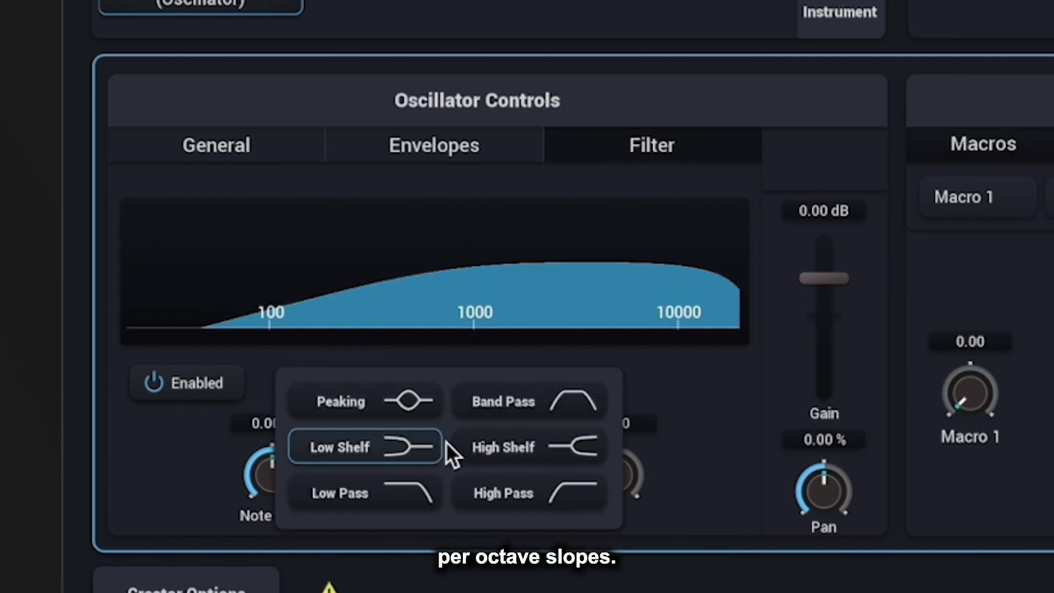
{"action": "left_click", "coordinate": [404, 499]}
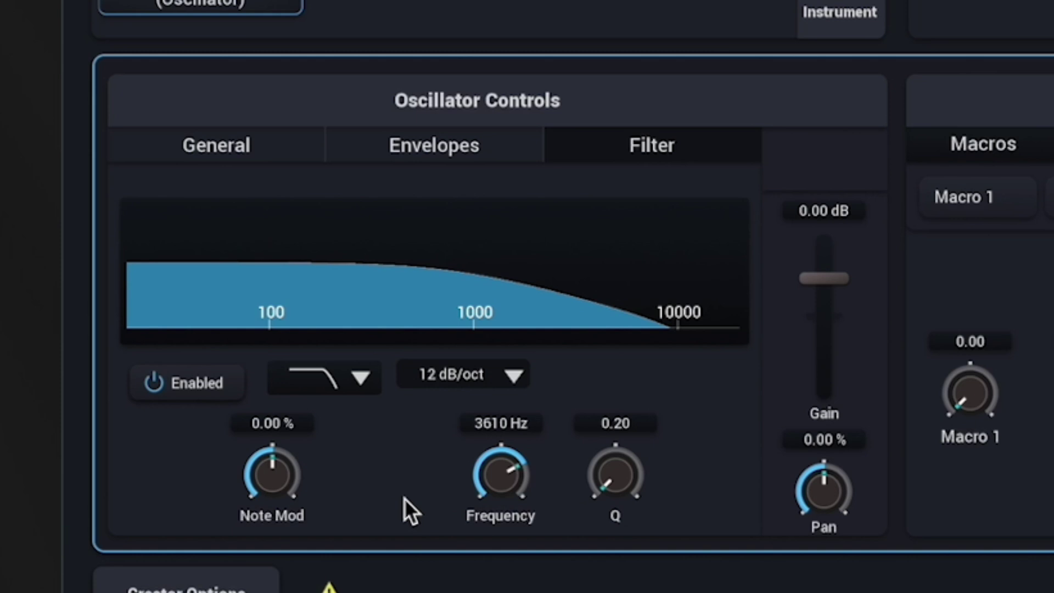
- Set the low-pass slope to 24 dB/oct and fine-tune the cutoff frequency
{"action": "mouse_move", "coordinate": [502, 478]}
{"action": "left_mouse_down"}
{"action": "mouse_move", "coordinate": [500, 452]}
{"action": "mouse_move", "coordinate": [506, 467]}
{"action": "left_mouse_up"}
{"action": "left_click", "coordinate": [481, 373]}
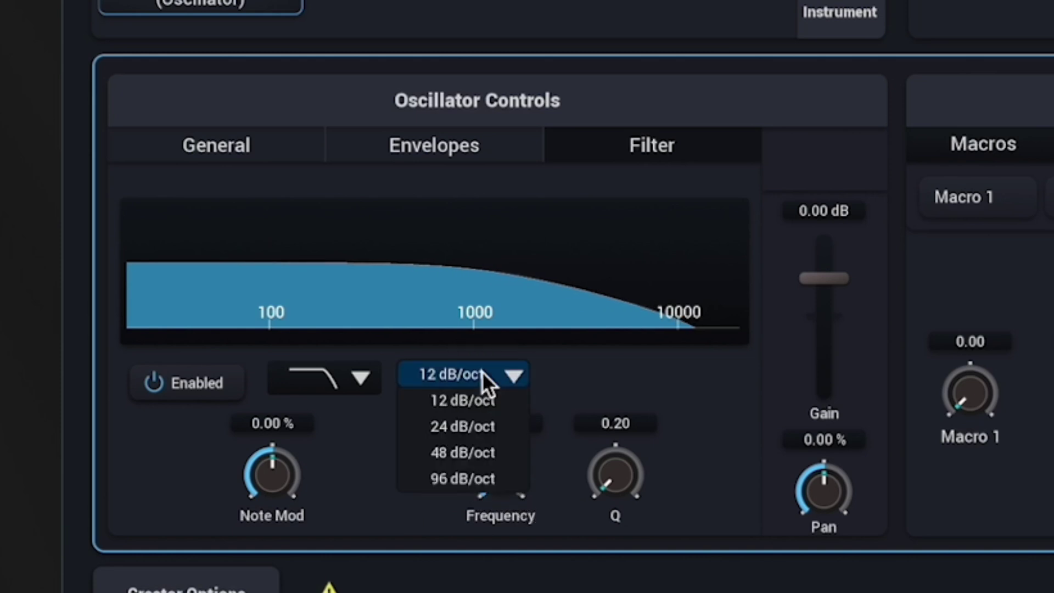
{"action": "left_click", "coordinate": [482, 441]}
{"action": "left_click_drag", "start_coordinate": [502, 478], "coordinate": [501, 522]}
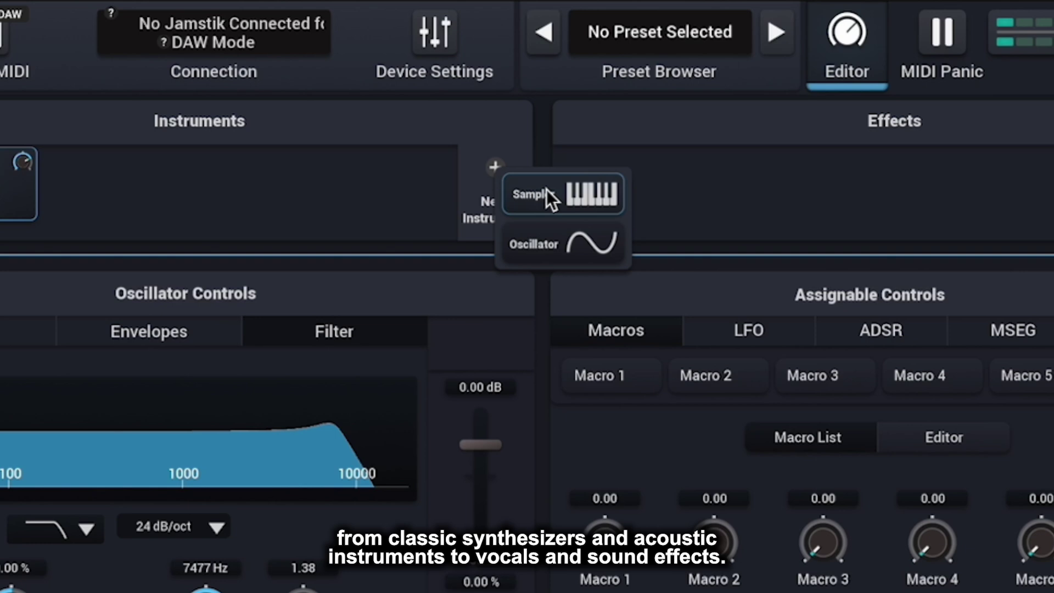
- Add a sampler layer and load Dr. Sample Acoustic Tremolo from the Dr. Sample family
{"action": "left_click", "coordinate": [581, 194]}
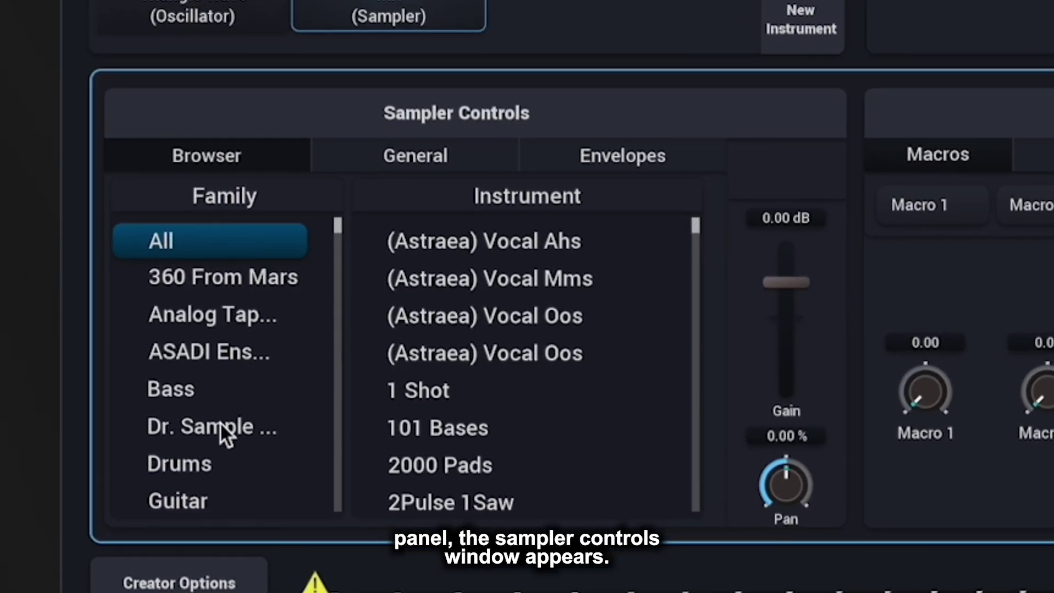
{"action": "left_click", "coordinate": [199, 427]}
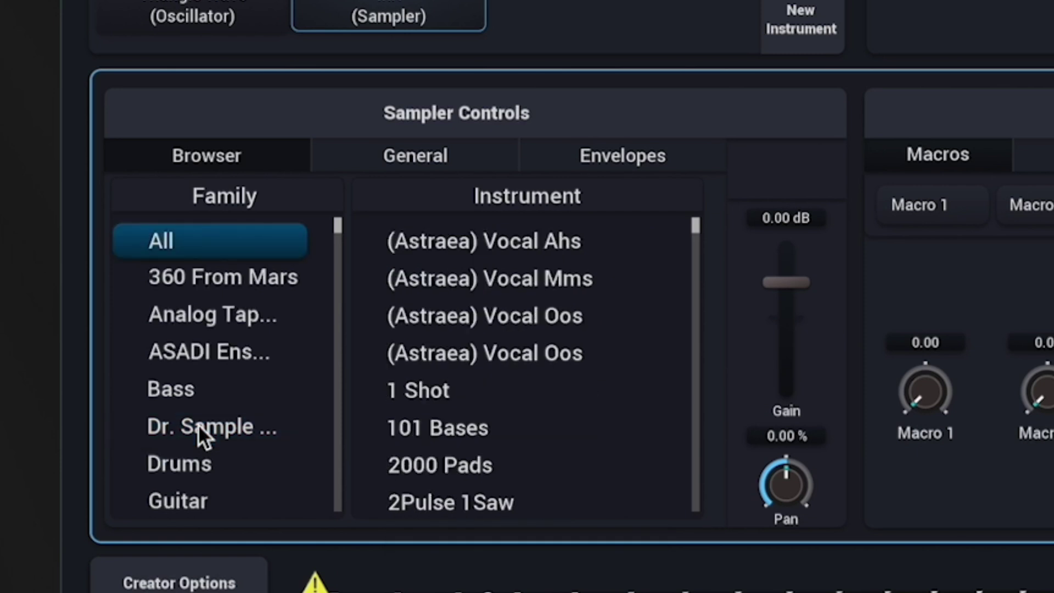
{"action": "left_click", "coordinate": [199, 427]}
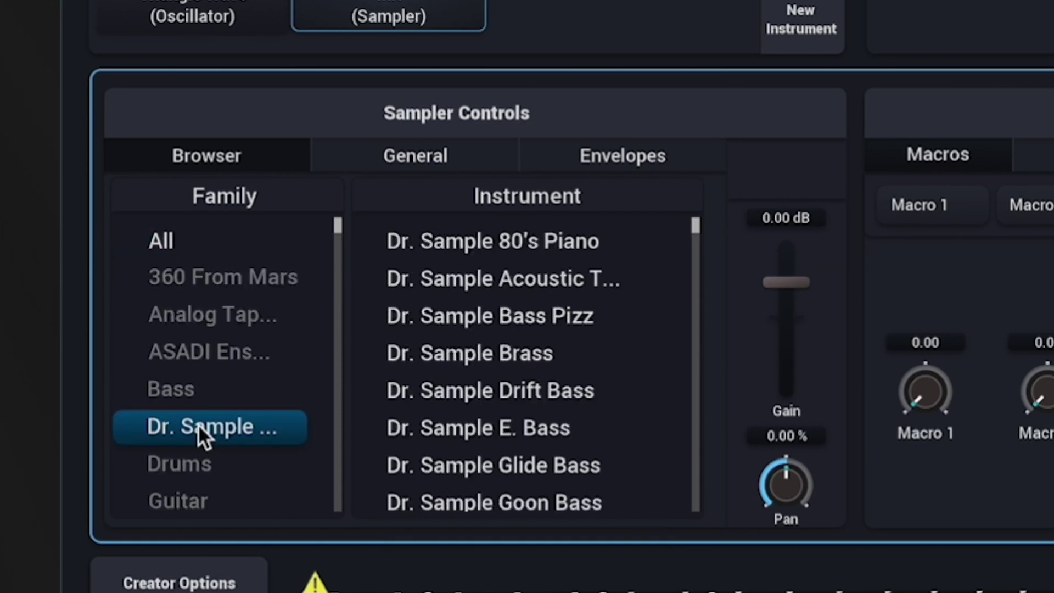
{"action": "scroll", "coordinate": [605, 341], "scroll_direction": "down", "scroll_amount": 4}
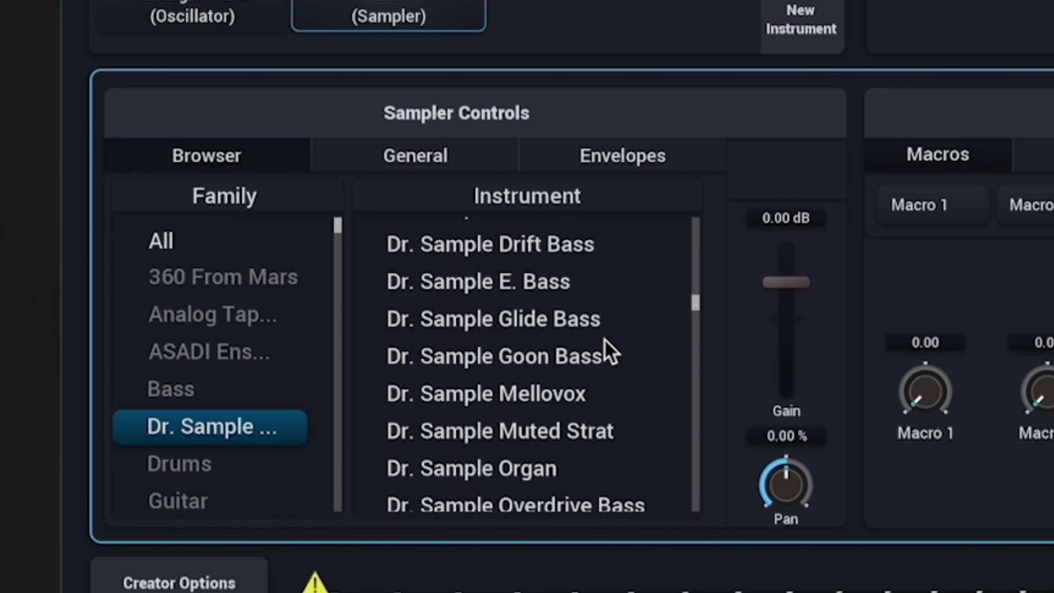
{"action": "scroll", "coordinate": [604, 338], "scroll_direction": "up", "scroll_amount": 4}
{"action": "left_click", "coordinate": [497, 243]}
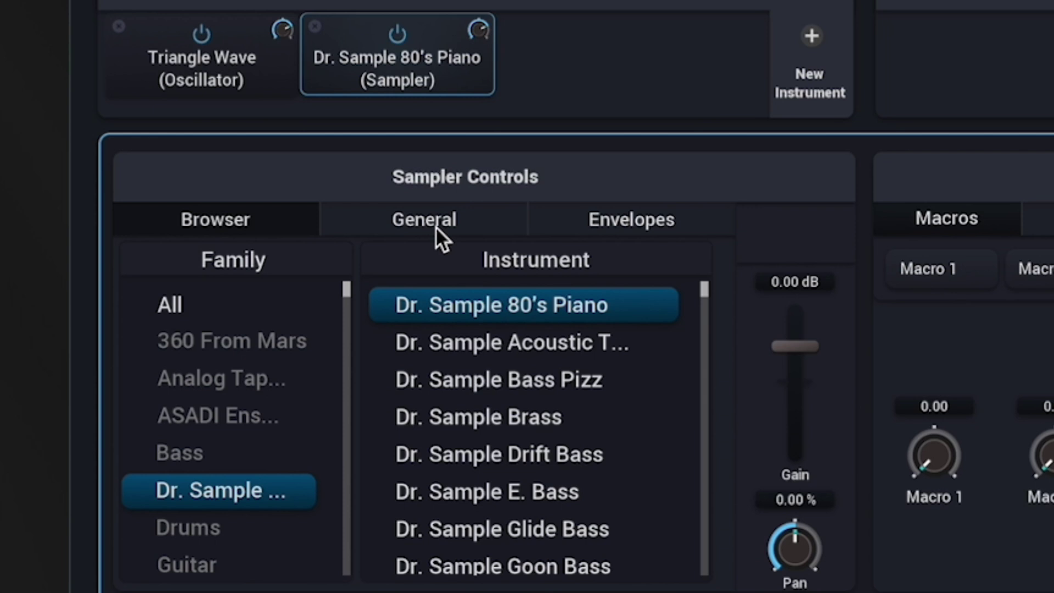
{"action": "left_click", "coordinate": [484, 324]}
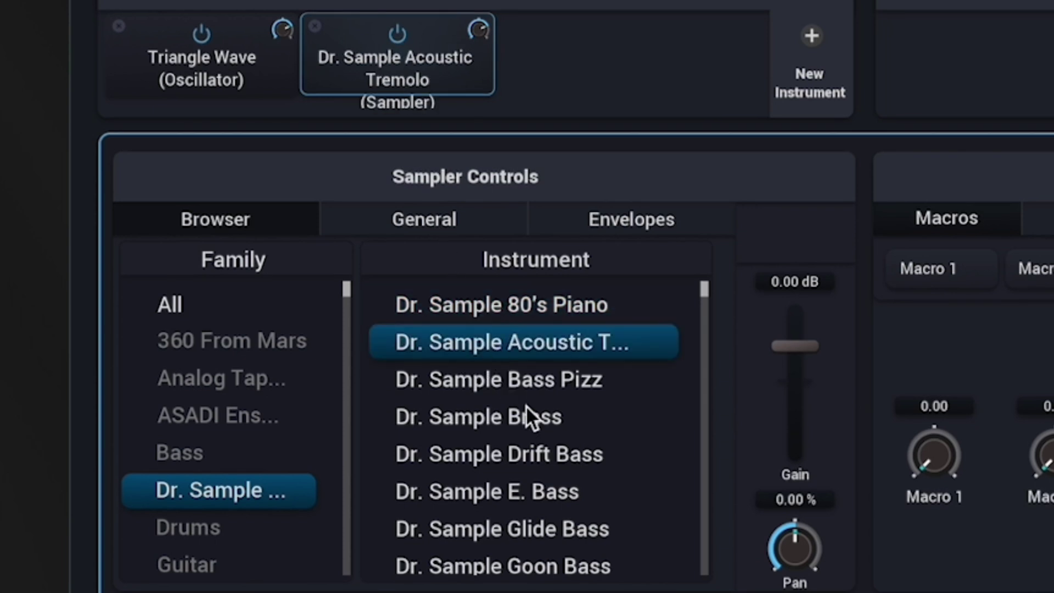
{"action": "scroll", "coordinate": [526, 405], "scroll_direction": "down", "scroll_amount": 2}
{"action": "scroll", "coordinate": [526, 411], "scroll_direction": "down", "scroll_amount": 1}
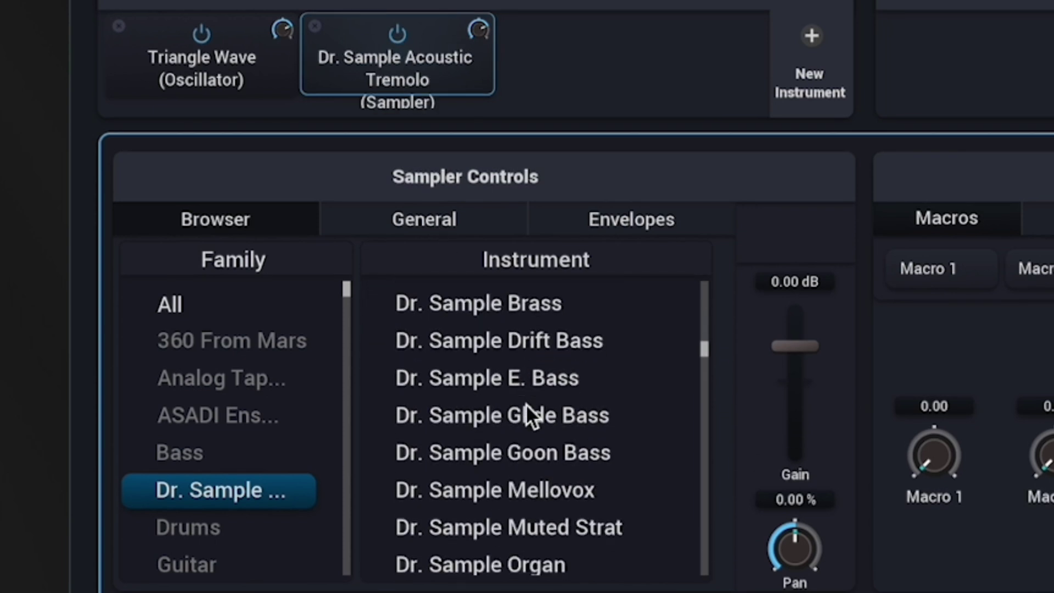
{"action": "scroll", "coordinate": [526, 405], "scroll_direction": "up", "scroll_amount": 3}
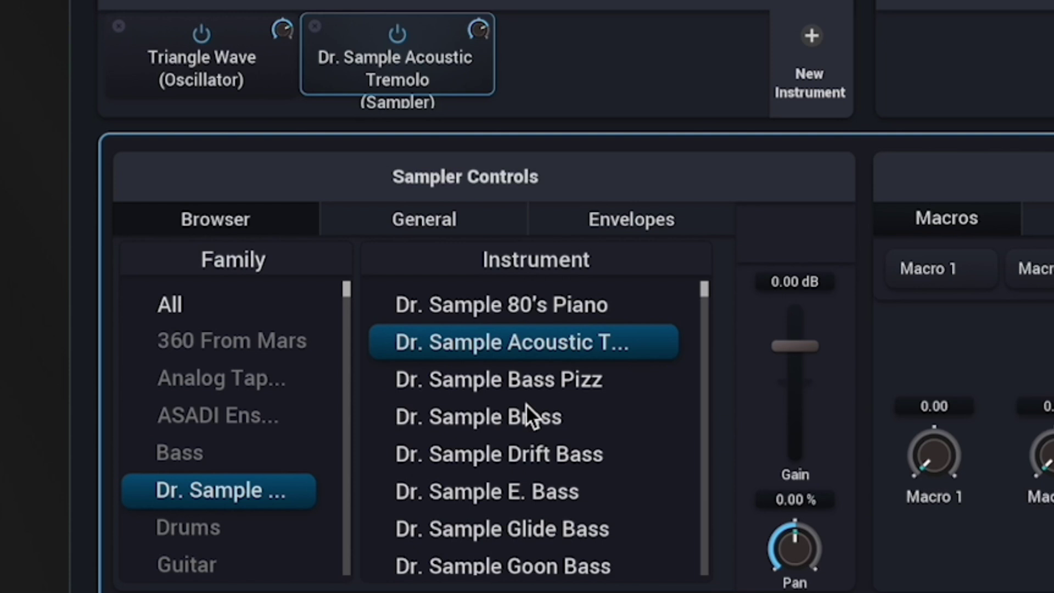
- Show the sampler's General pitch settings, test Transpose down to -35, then reset to 0 semis
{"action": "left_click", "coordinate": [442, 219]}
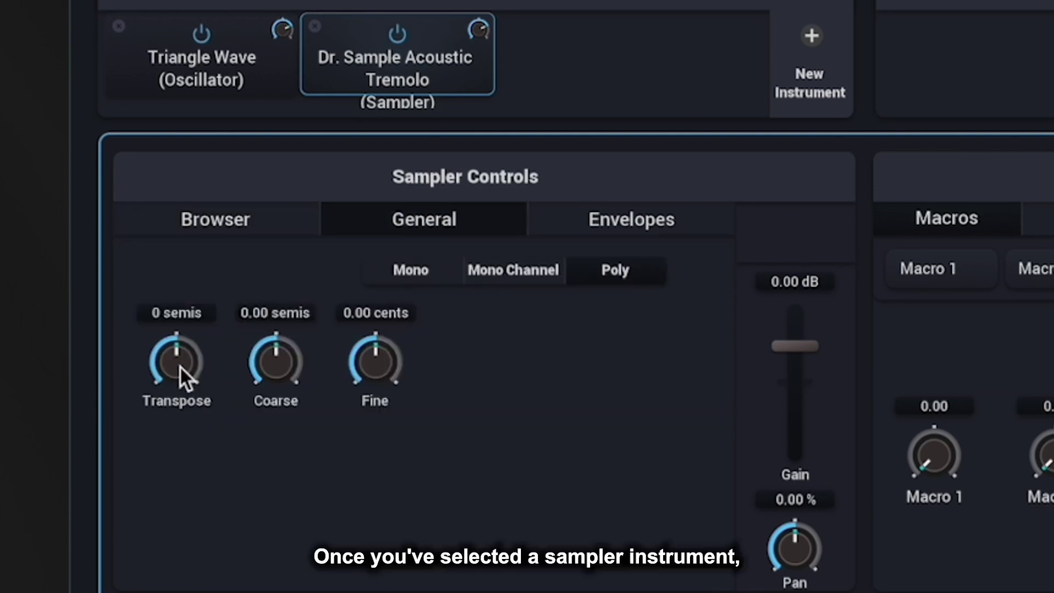
{"action": "left_click_drag", "start_coordinate": [179, 366], "coordinate": [182, 438]}
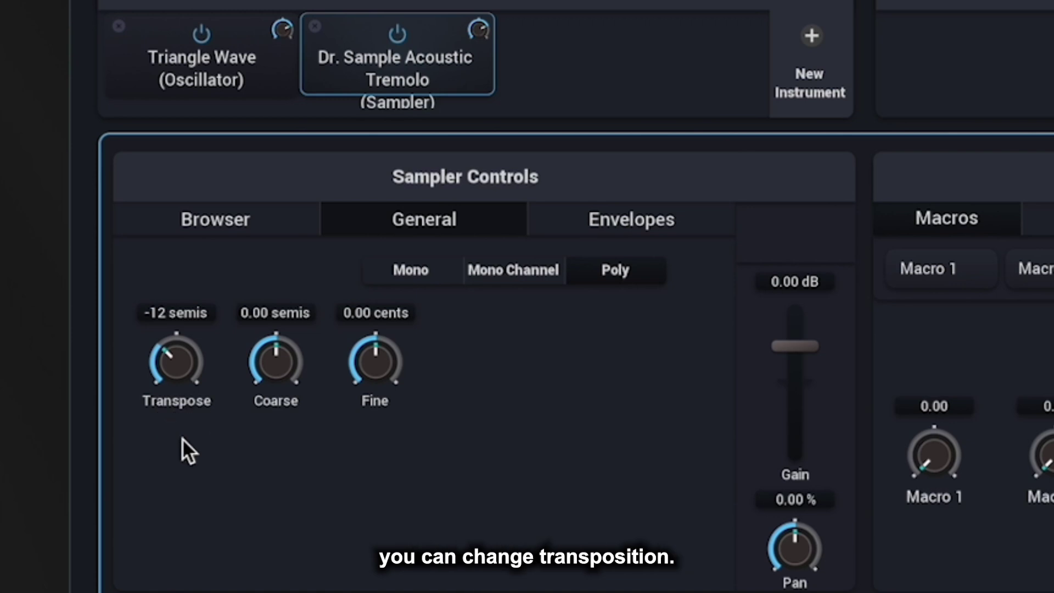
{"action": "left_click_drag", "start_coordinate": [193, 376], "coordinate": [198, 519]}
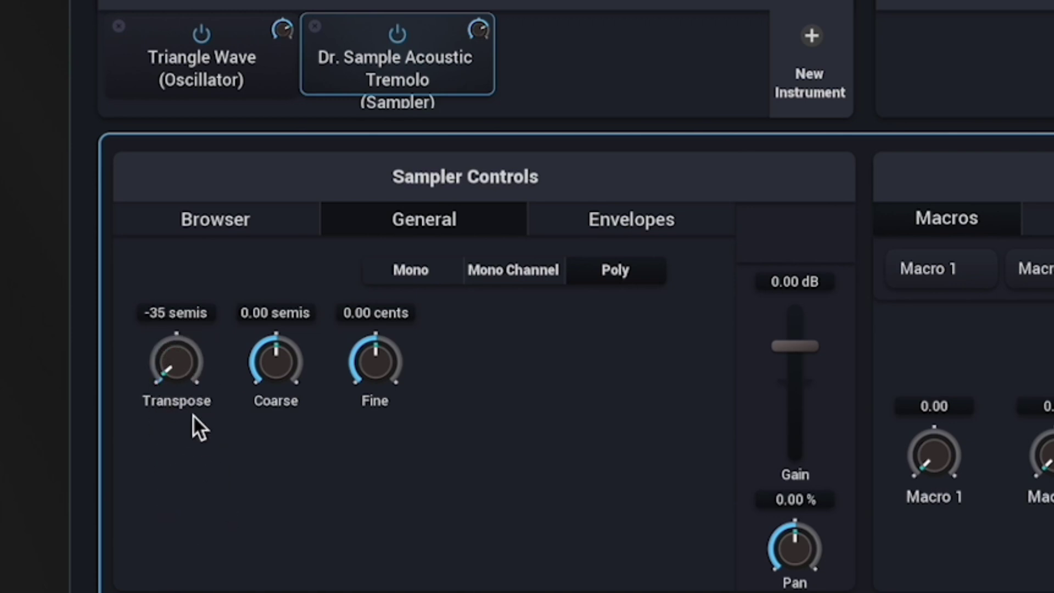
{"action": "double_click", "coordinate": [176, 360]}
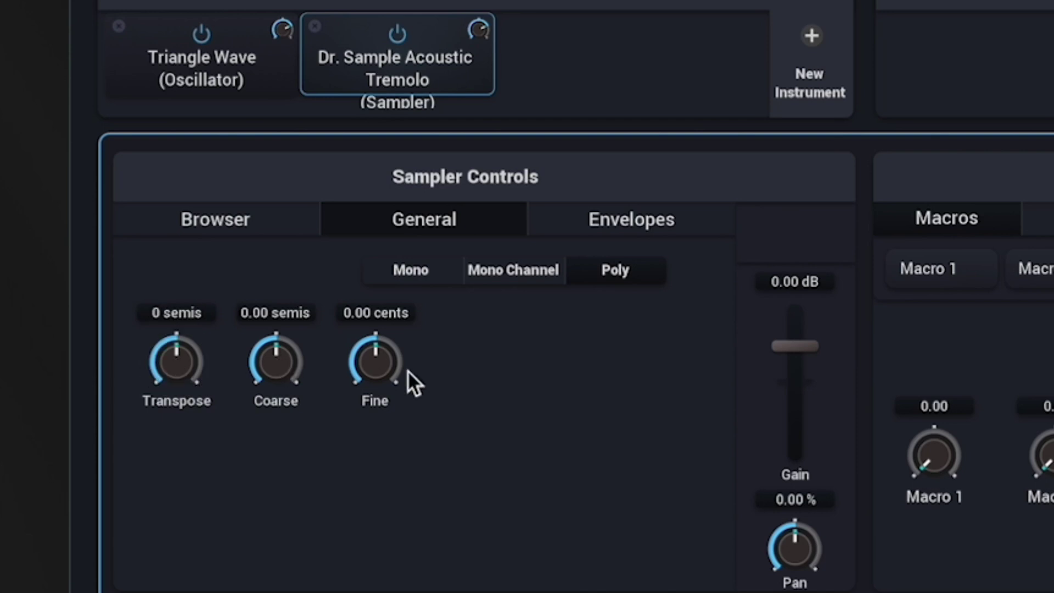
- Show the sampler's envelope and lower sustain to 0.49 and decay to about 403 ms
{"action": "left_click", "coordinate": [617, 230]}
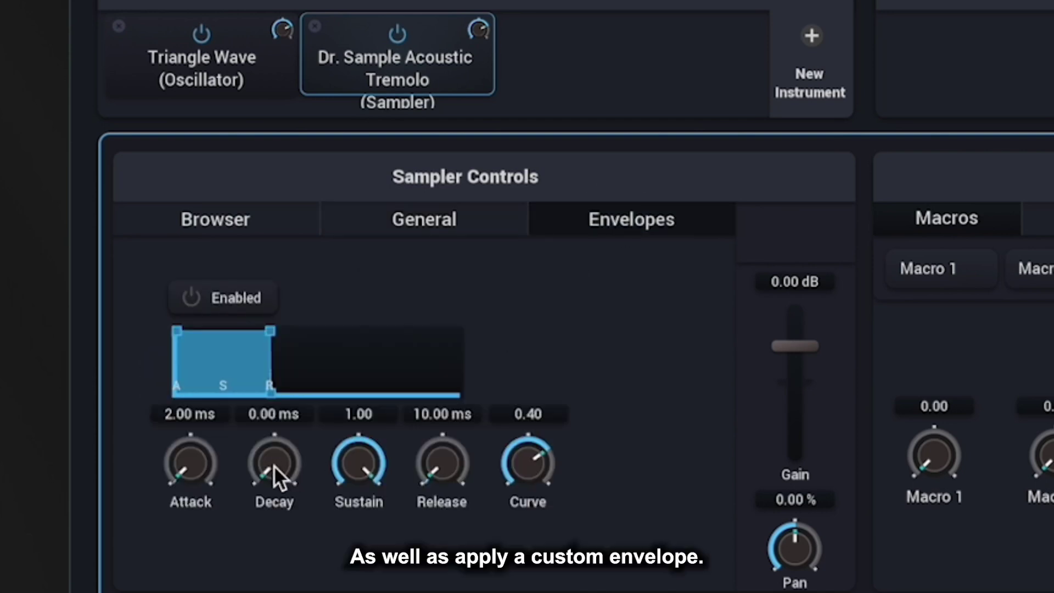
{"action": "left_click_drag", "start_coordinate": [350, 466], "coordinate": [350, 500]}
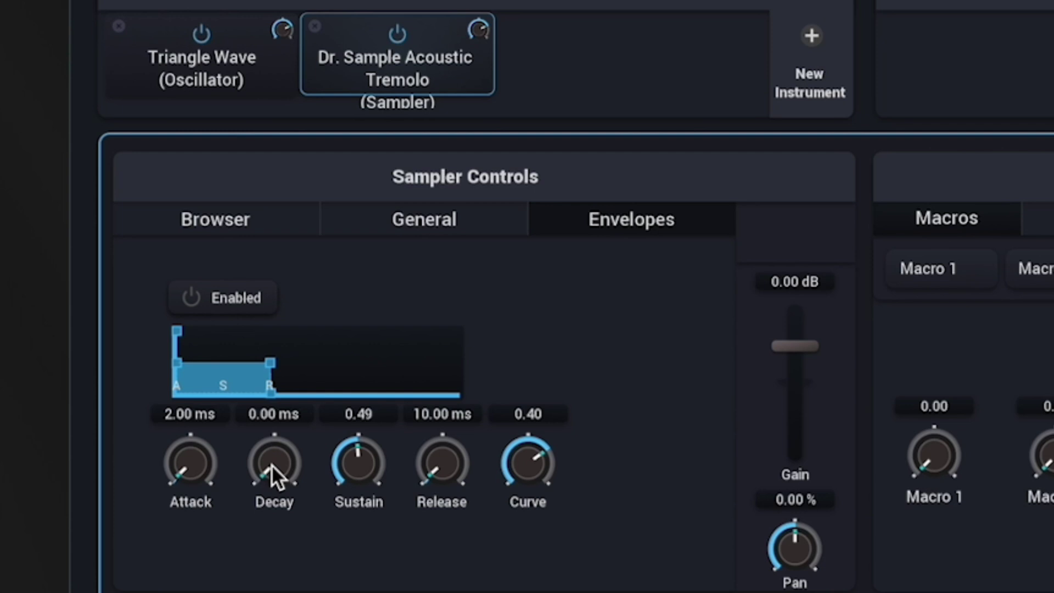
{"action": "left_click_drag", "start_coordinate": [271, 464], "coordinate": [212, 305]}
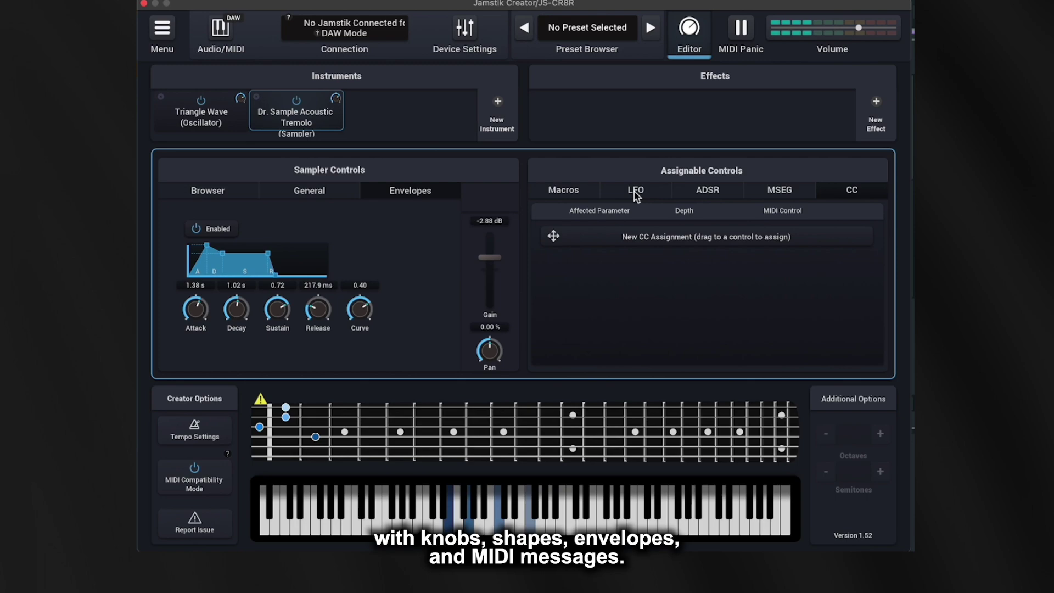
- Open the LFO panel and show the Triangle Wave oscillator's General controls
{"action": "left_click", "coordinate": [637, 193]}
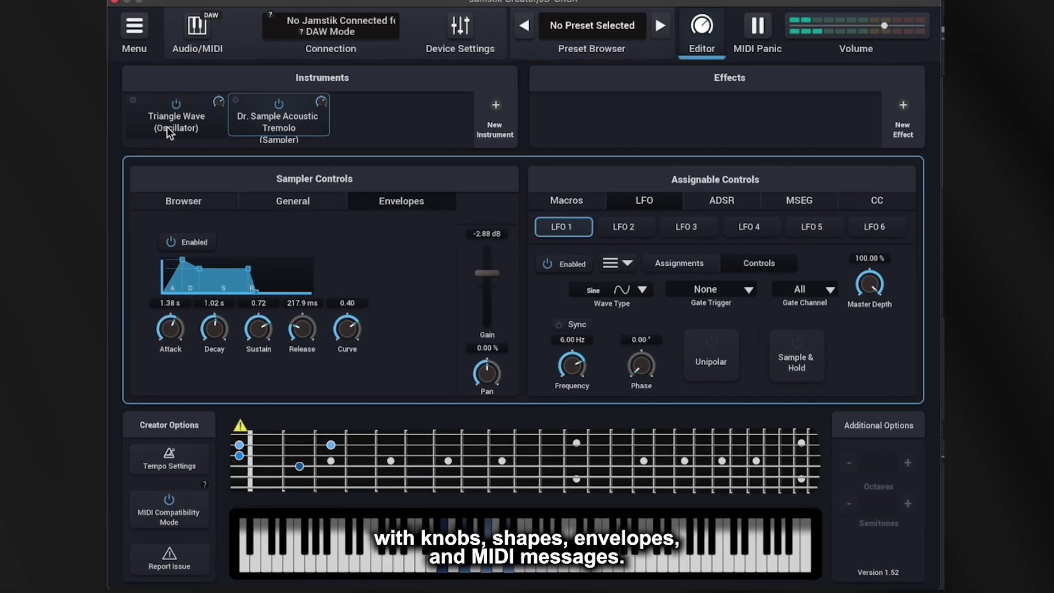
{"action": "left_click", "coordinate": [186, 125]}
{"action": "left_click", "coordinate": [175, 204]}
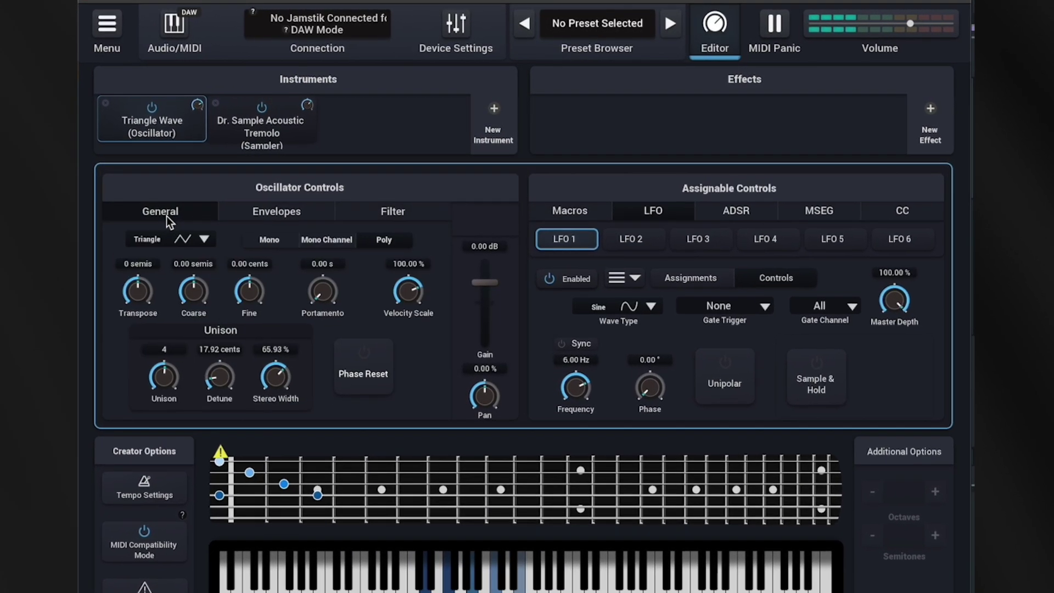
- Browse LFO 1–3 settings and return to LFO 1's empty assignment list
{"action": "left_click", "coordinate": [699, 281]}
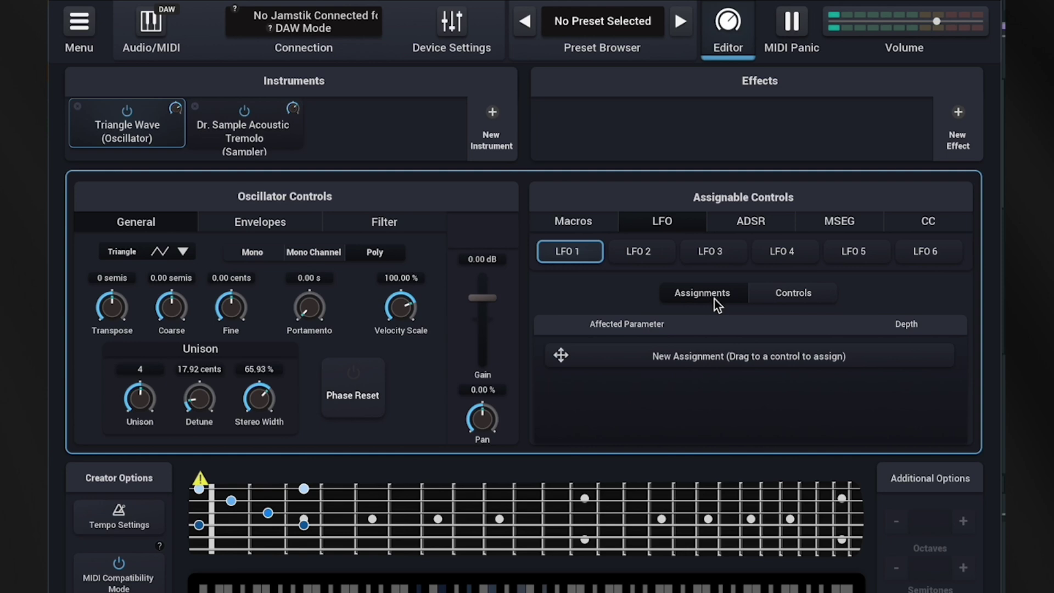
{"action": "left_click", "coordinate": [783, 296]}
{"action": "left_click", "coordinate": [723, 297]}
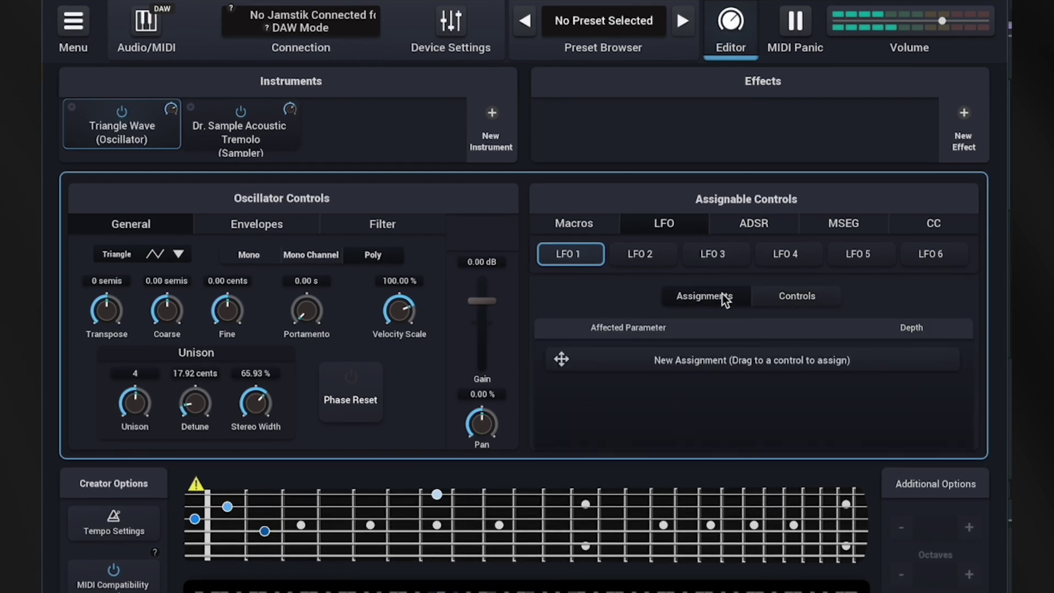
{"action": "left_click", "coordinate": [623, 254]}
{"action": "left_click", "coordinate": [689, 258]}
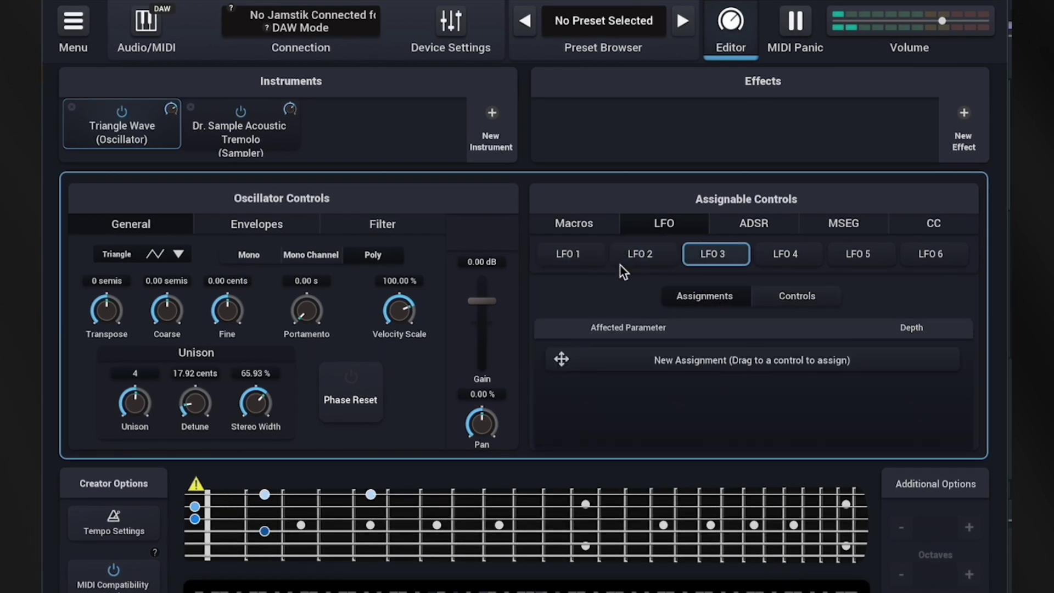
{"action": "left_click", "coordinate": [578, 261]}
{"action": "left_click", "coordinate": [790, 295]}
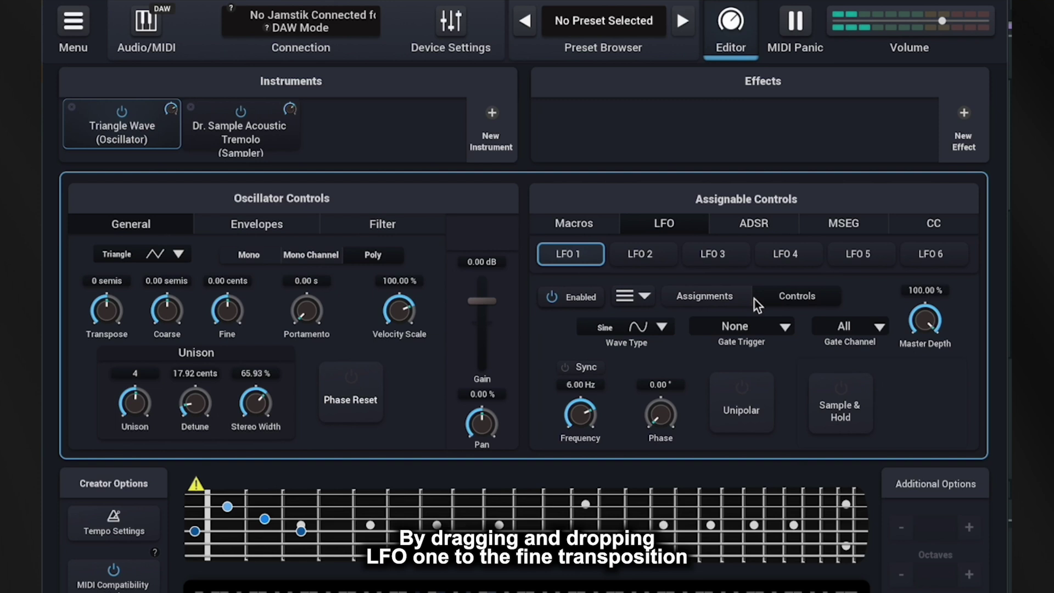
{"action": "left_click", "coordinate": [730, 304]}
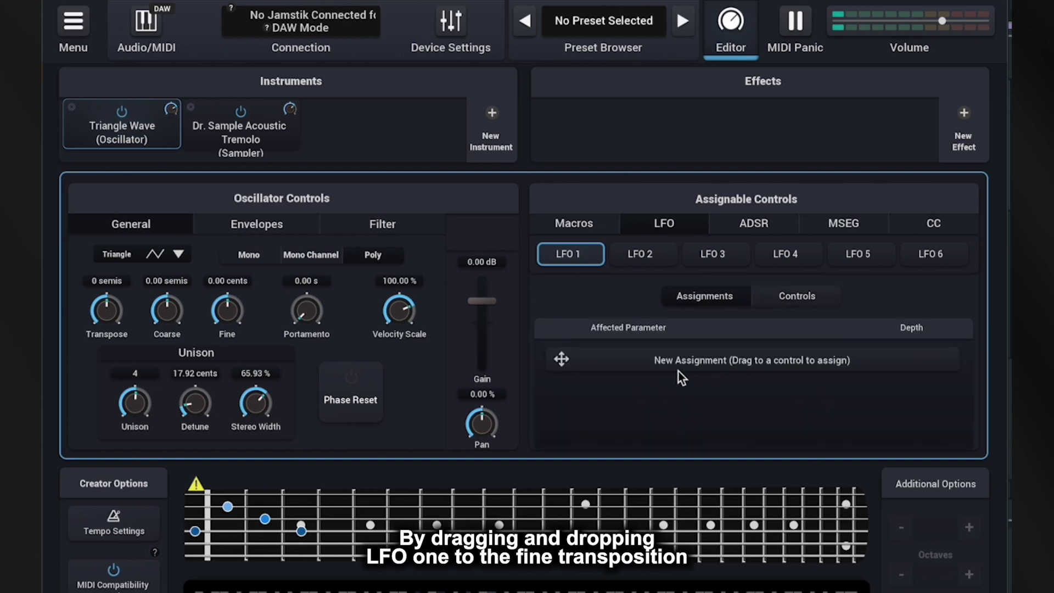
- Assign LFO 1 to the oscillator's Fine knob with a 10.00 cent depth
{"action": "left_click_drag", "start_coordinate": [677, 362], "coordinate": [232, 317]}
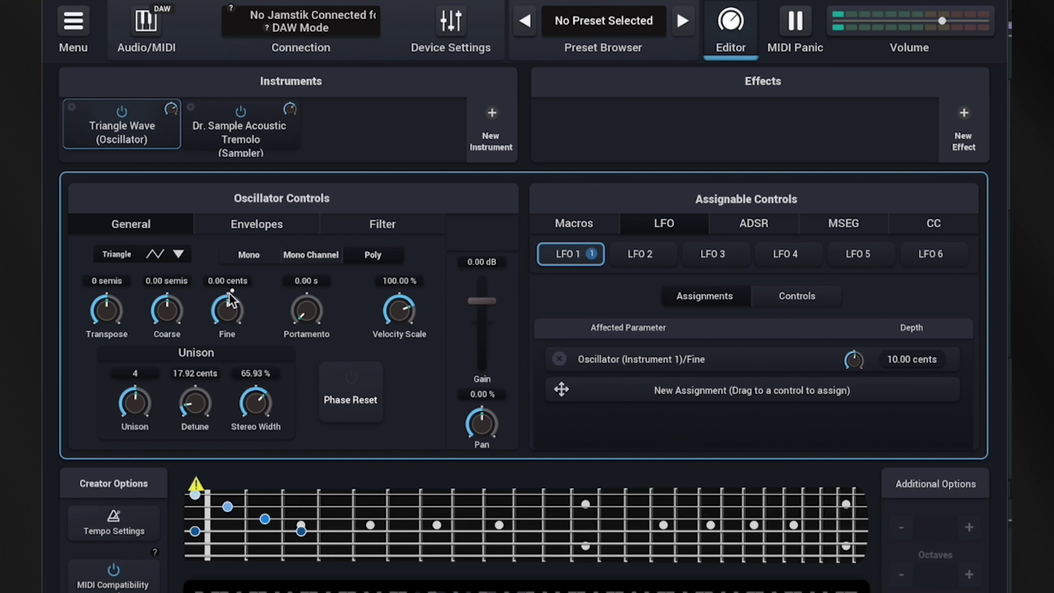
{"action": "left_click_drag", "start_coordinate": [853, 362], "coordinate": [849, 321]}
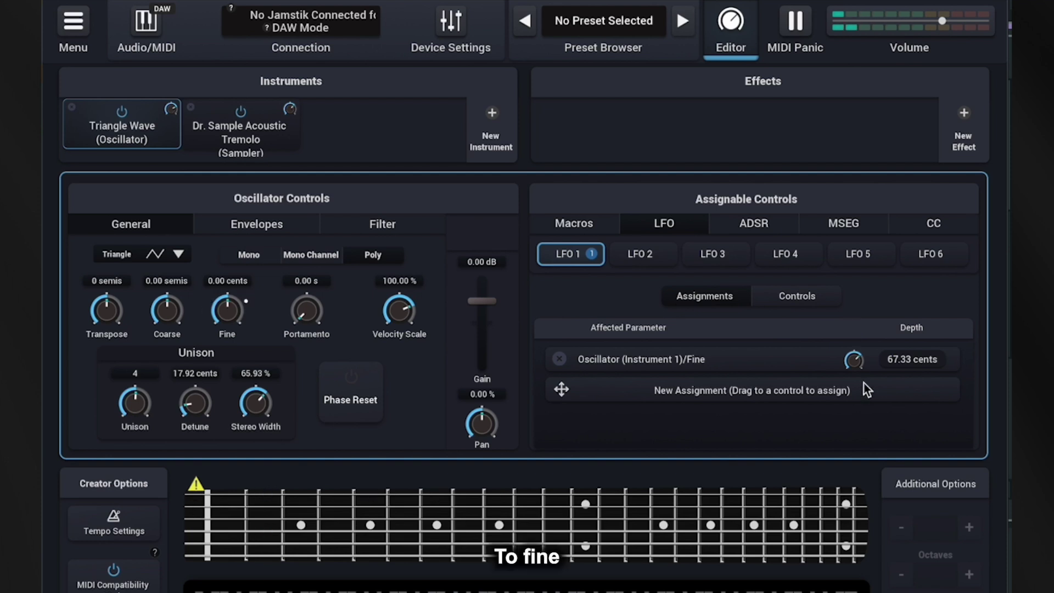
{"action": "double_click", "coordinate": [857, 363]}
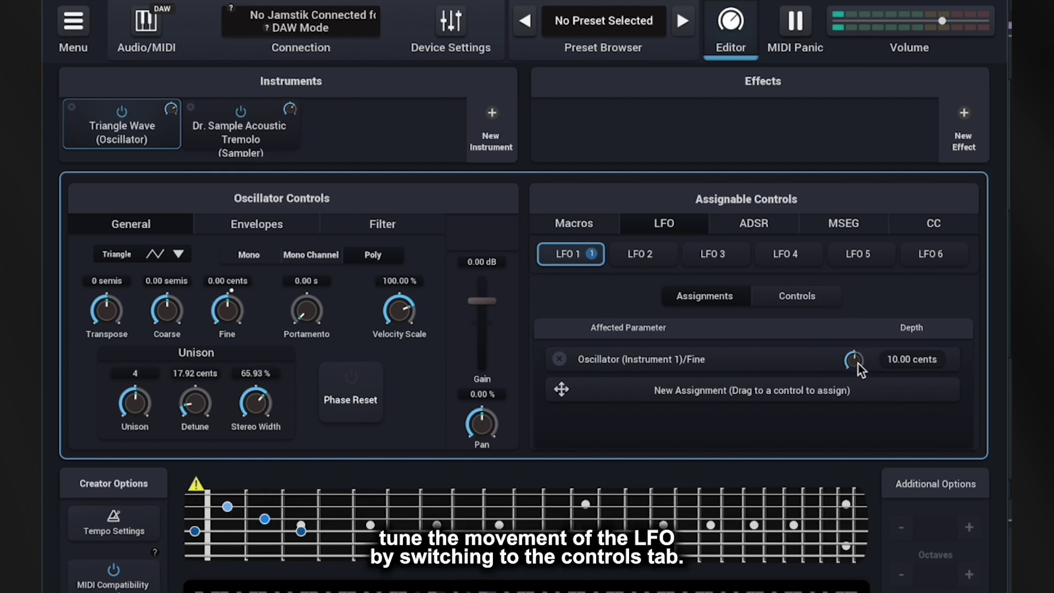
- Slow LFO 1 to about 1.16 Hz and raise its Fine depth to about 20 cents
{"action": "left_click", "coordinate": [792, 296]}
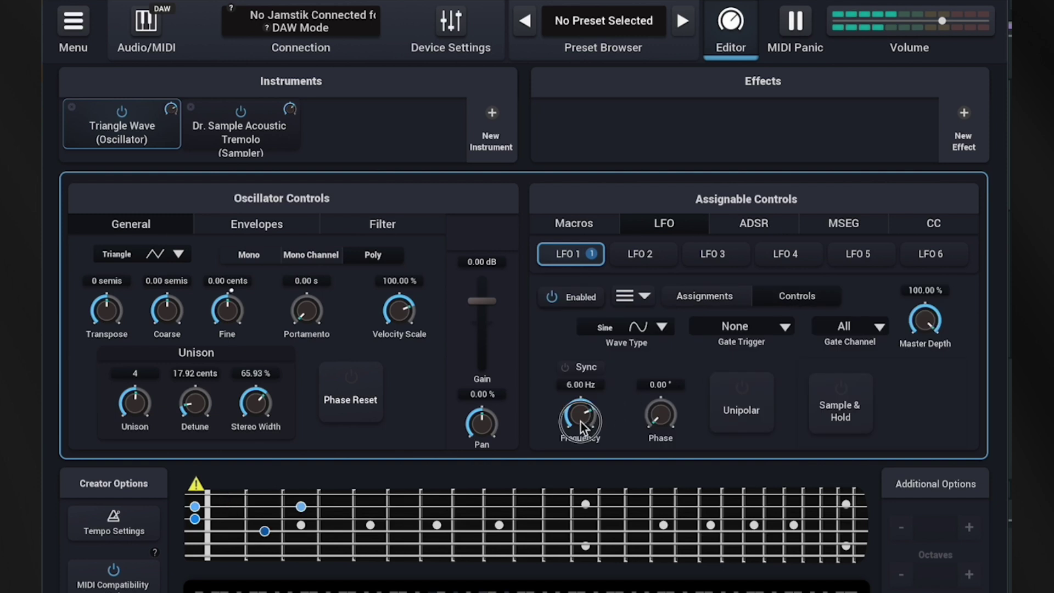
{"action": "left_click_drag", "start_coordinate": [580, 414], "coordinate": [577, 514]}
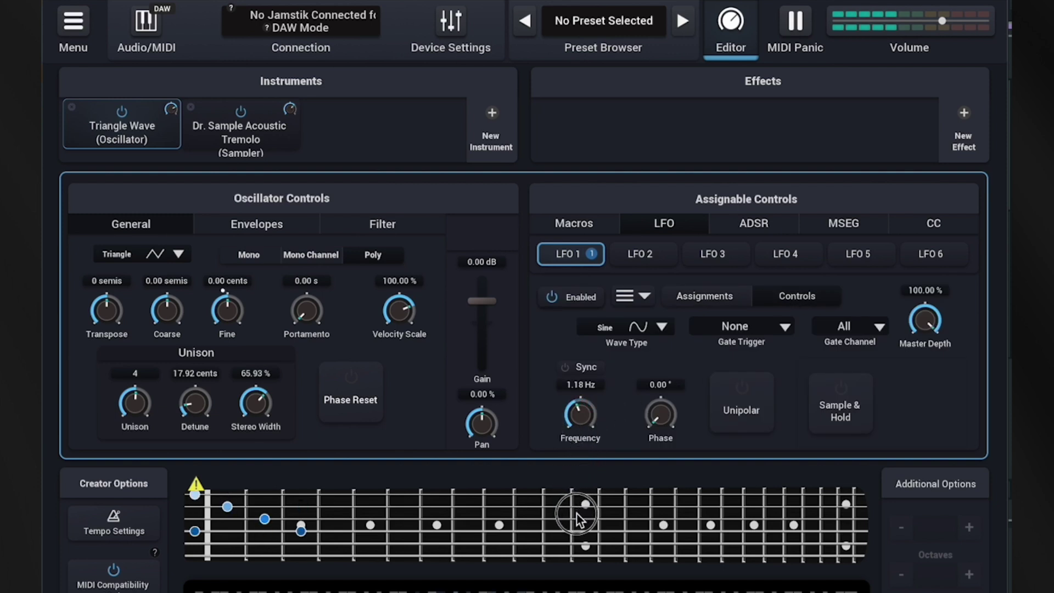
{"action": "left_click", "coordinate": [702, 296]}
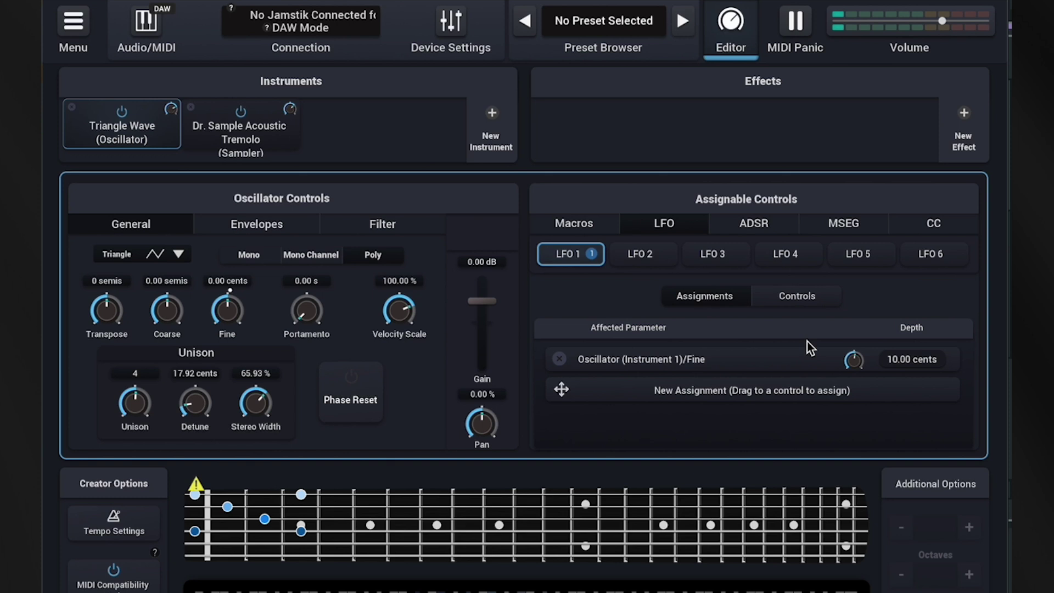
{"action": "left_click_drag", "start_coordinate": [851, 360], "coordinate": [852, 358]}
- Give LFO 1 a Noise wave with Sample & Hold enabled at roughly 25 Hz
{"action": "left_click", "coordinate": [793, 296]}
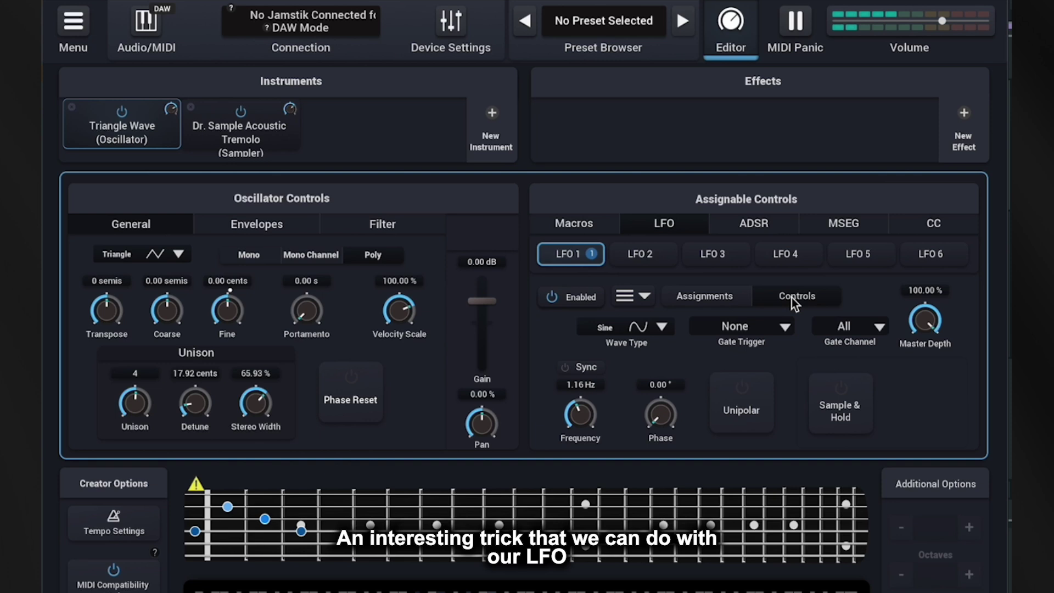
{"action": "left_click", "coordinate": [640, 325]}
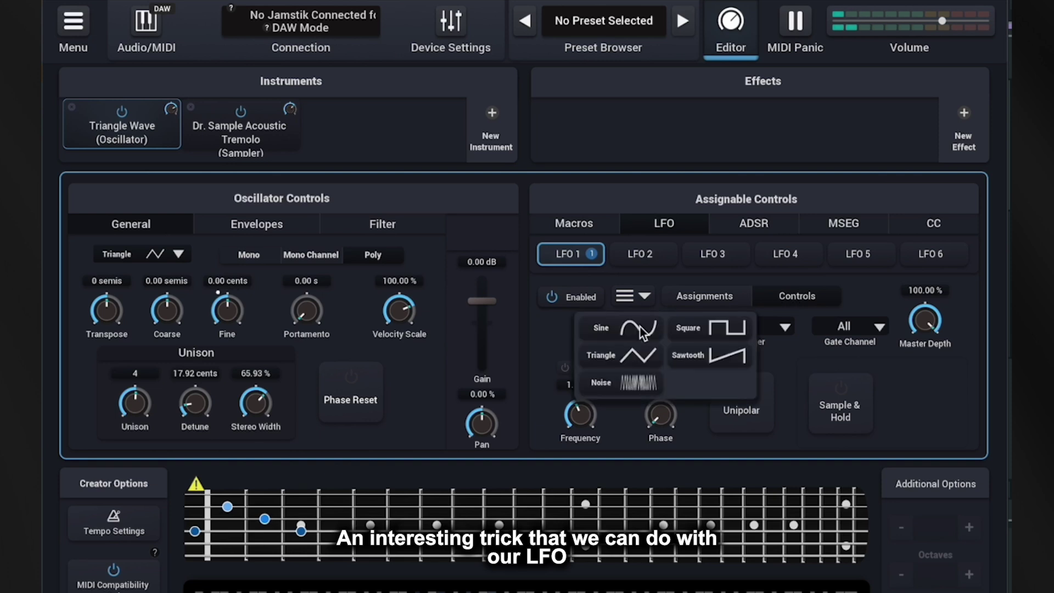
{"action": "left_click", "coordinate": [636, 383]}
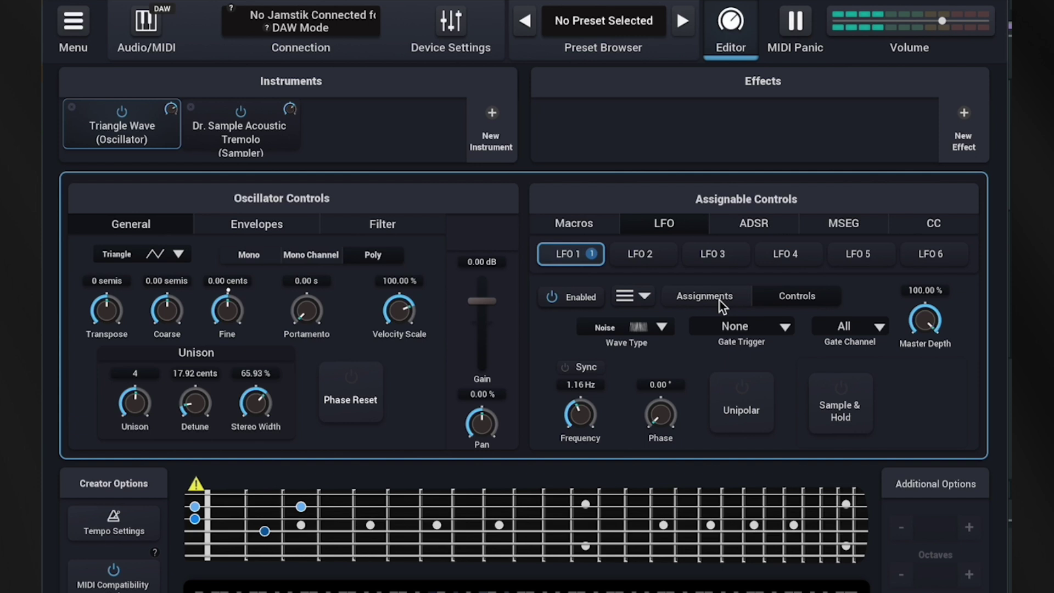
{"action": "left_click", "coordinate": [841, 389]}
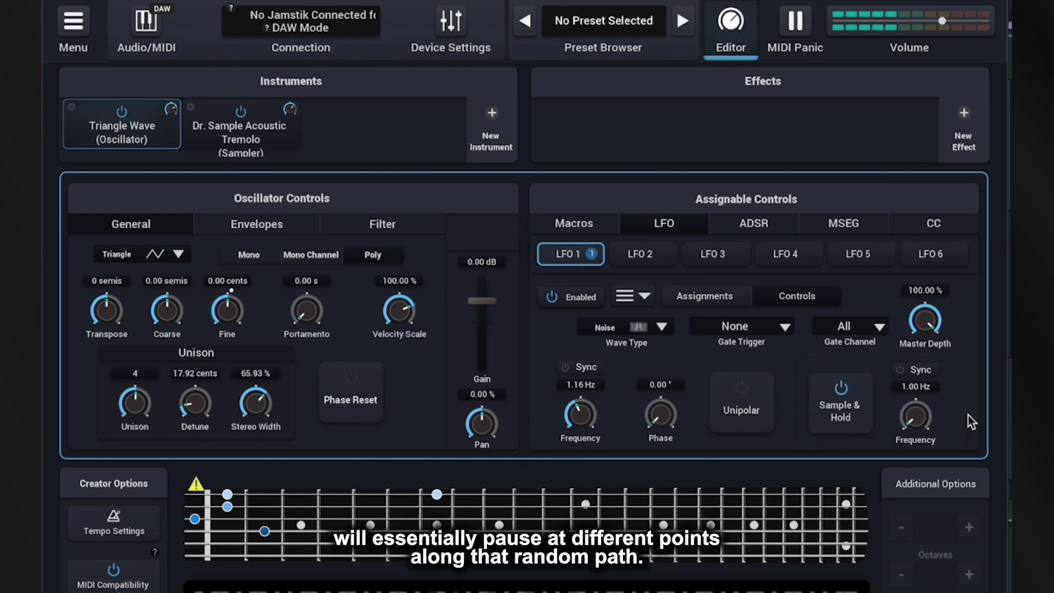
{"action": "left_click_drag", "start_coordinate": [915, 415], "coordinate": [921, 367]}
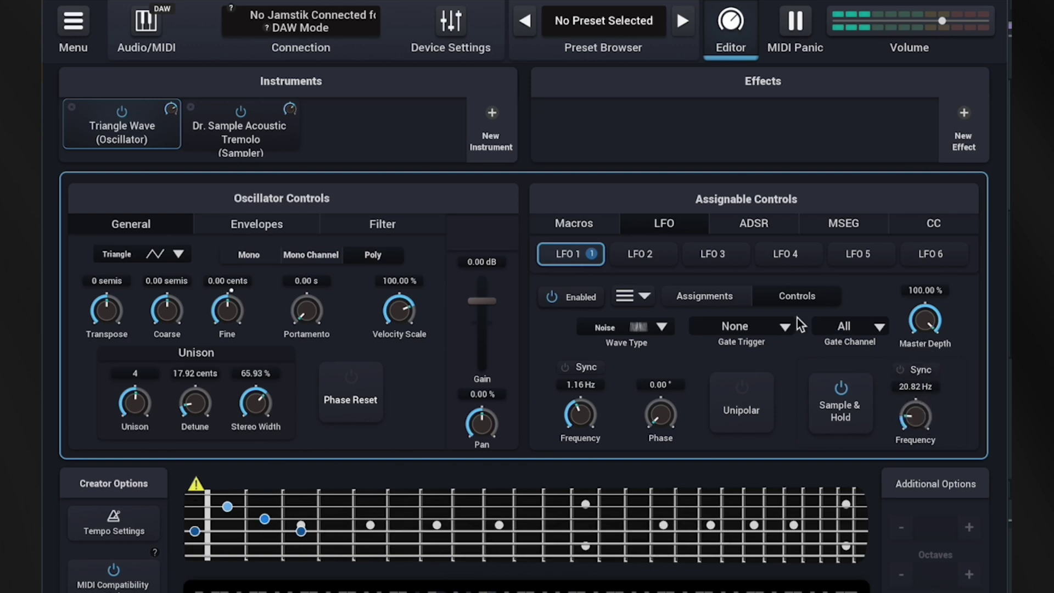
- Raise LFO 1's Fine modulation depth to 34 cents
{"action": "left_click", "coordinate": [725, 302]}
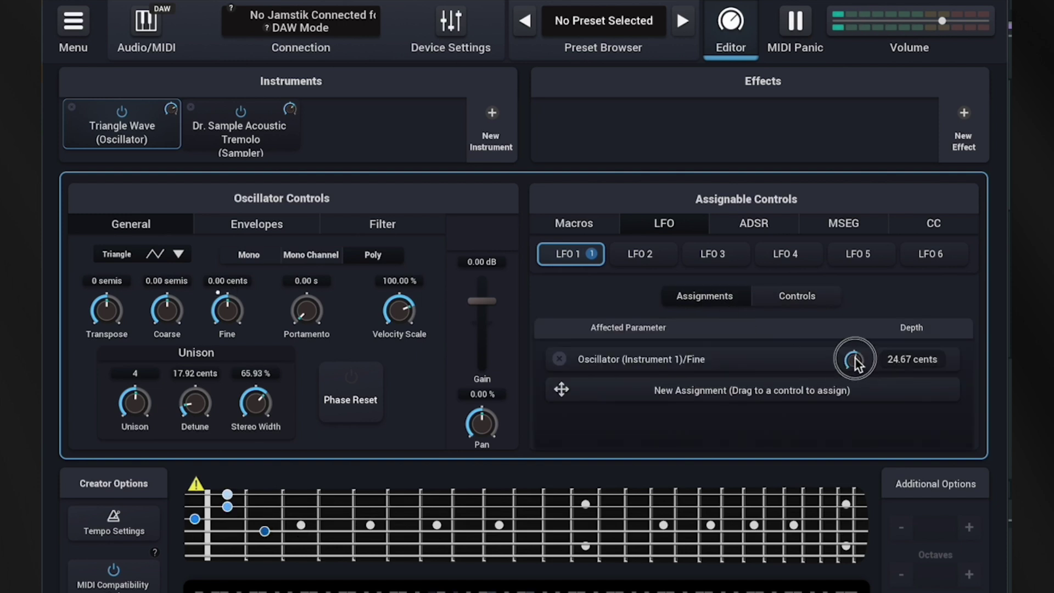
{"action": "scroll", "coordinate": [855, 363], "scroll_direction": "up", "scroll_amount": 1}
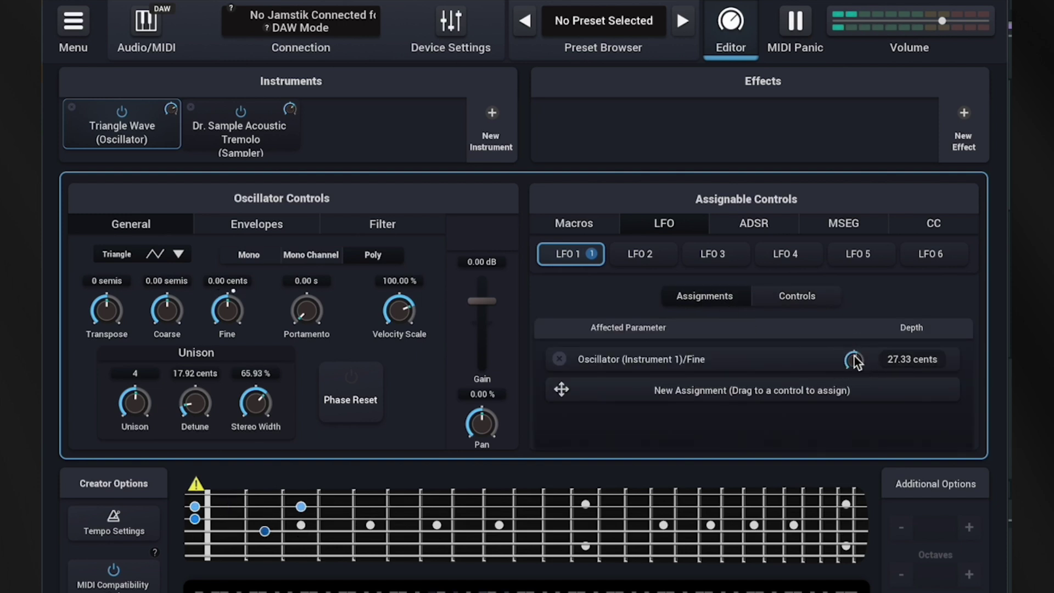
{"action": "mouse_move", "coordinate": [854, 360]}
{"action": "left_mouse_down"}
{"action": "mouse_move", "coordinate": [852, 340]}
{"action": "mouse_move", "coordinate": [854, 351]}
{"action": "left_mouse_up"}
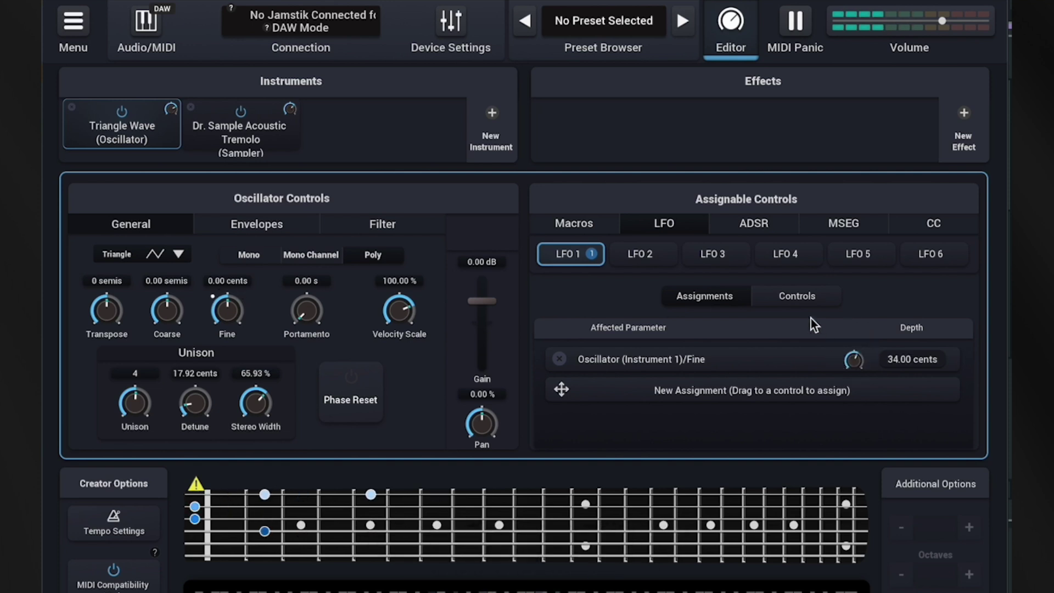
- Assign ADSR 1 to the oscillator's filter cutoff at 1.00 octaves
{"action": "left_click", "coordinate": [796, 297]}
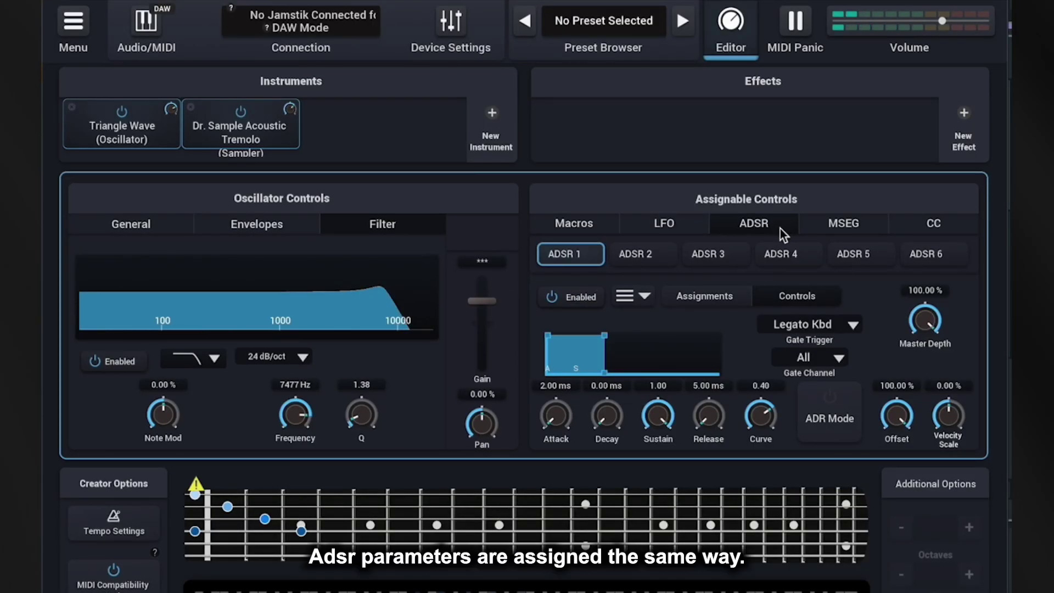
{"action": "left_click", "coordinate": [728, 299]}
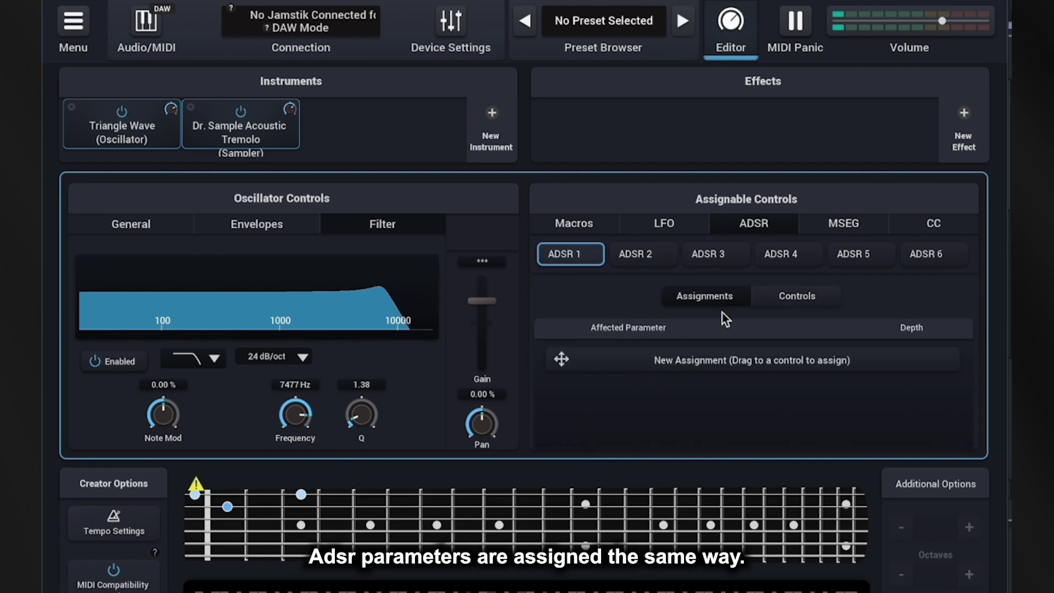
{"action": "left_click_drag", "start_coordinate": [697, 362], "coordinate": [299, 424]}
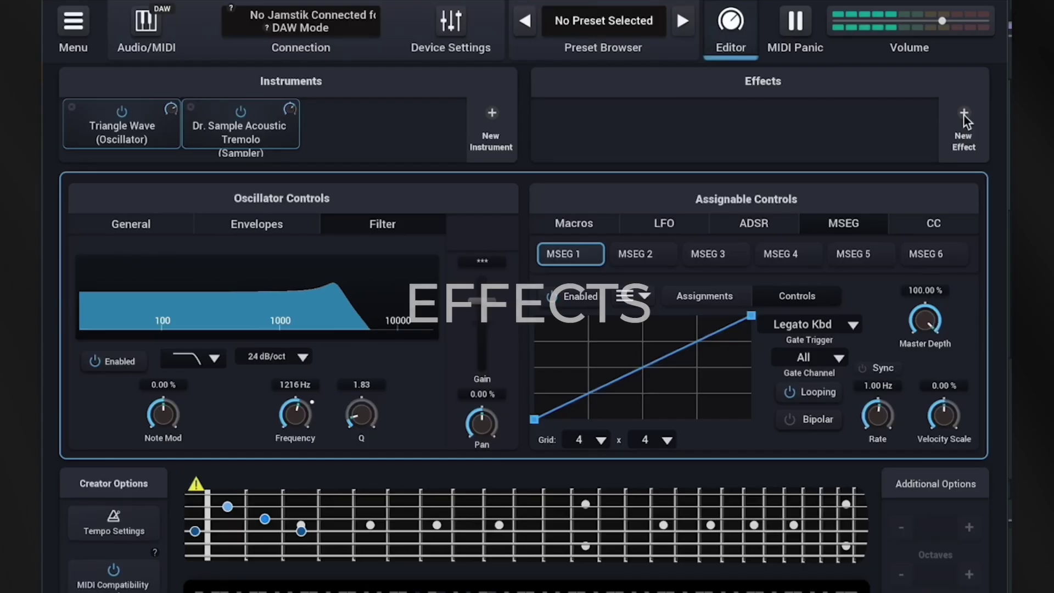
- Add a Flanger with 1.50 ms depth, 1.15 Hz rate, 17.10 % feedback and 55.33 % stereo width
{"action": "left_click", "coordinate": [964, 115]}
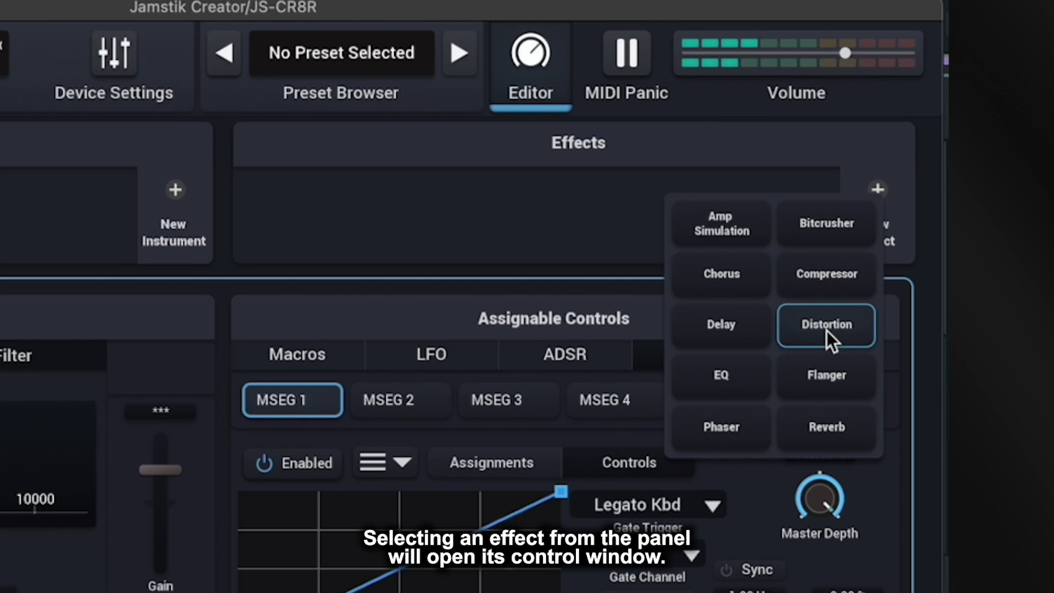
{"action": "left_click", "coordinate": [801, 367]}
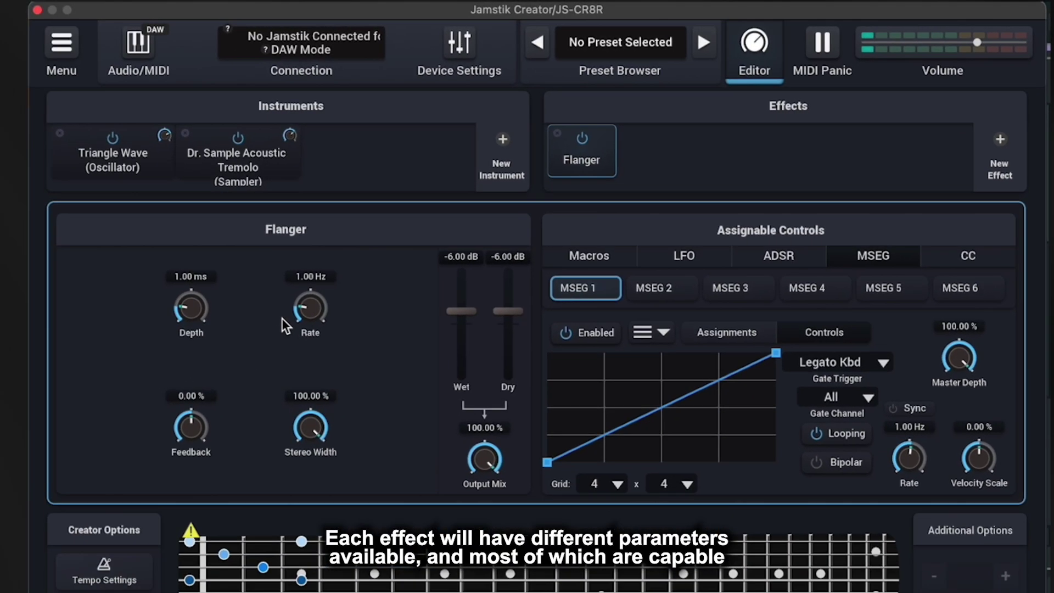
{"action": "left_click_drag", "start_coordinate": [20, 356], "coordinate": [12, 326]}
{"action": "left_click_drag", "start_coordinate": [177, 285], "coordinate": [176, 279]}
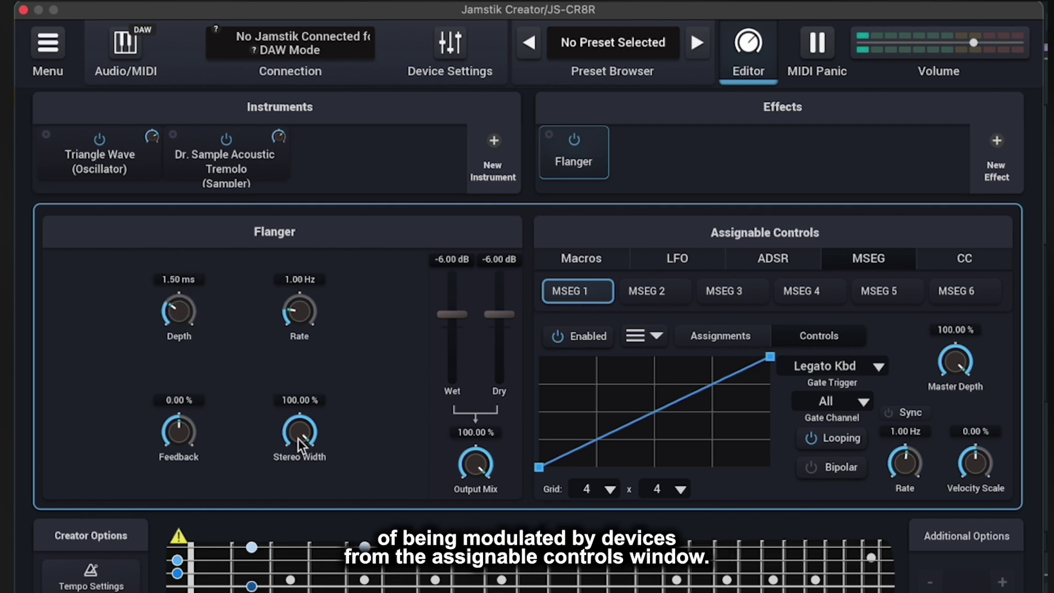
{"action": "left_click_drag", "start_coordinate": [299, 434], "coordinate": [299, 579]}
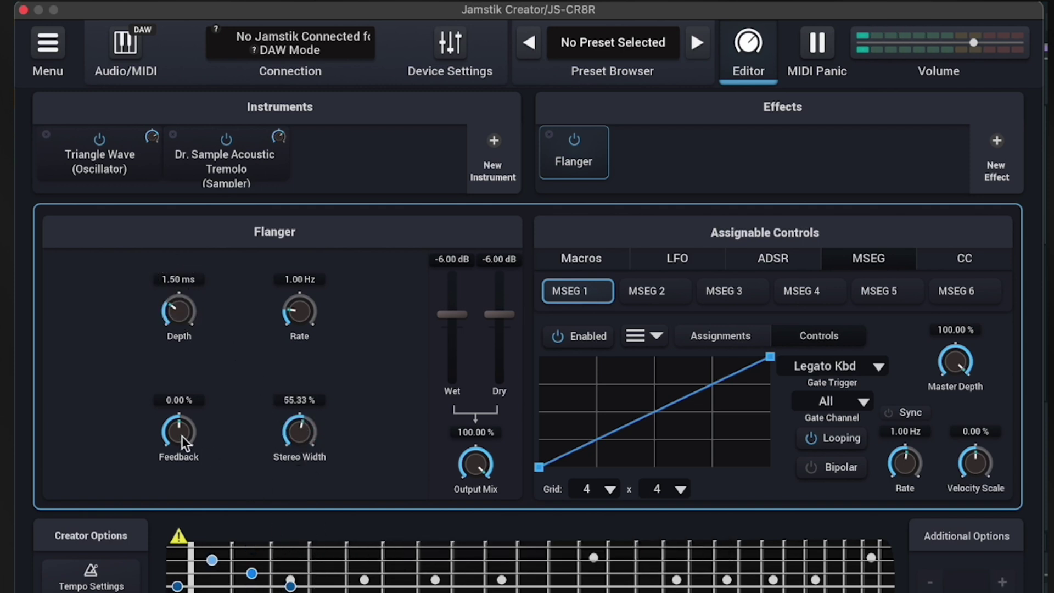
{"action": "left_click_drag", "start_coordinate": [182, 436], "coordinate": [177, 407]}
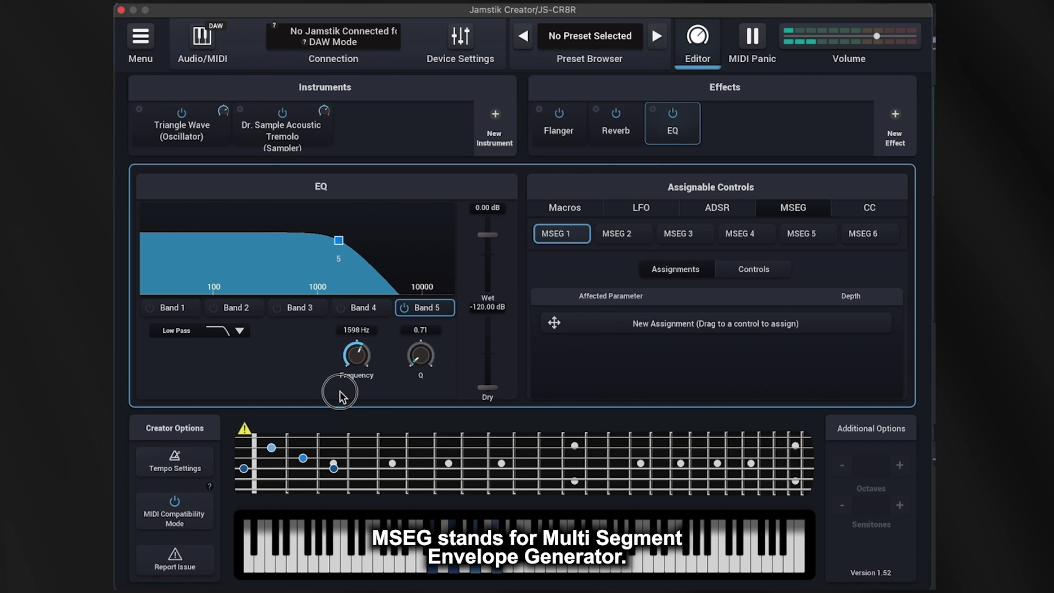
- Link MSEG 1 to the EQ's Band 5 low-pass cutoff
{"action": "left_click_drag", "start_coordinate": [554, 323], "coordinate": [410, 376]}
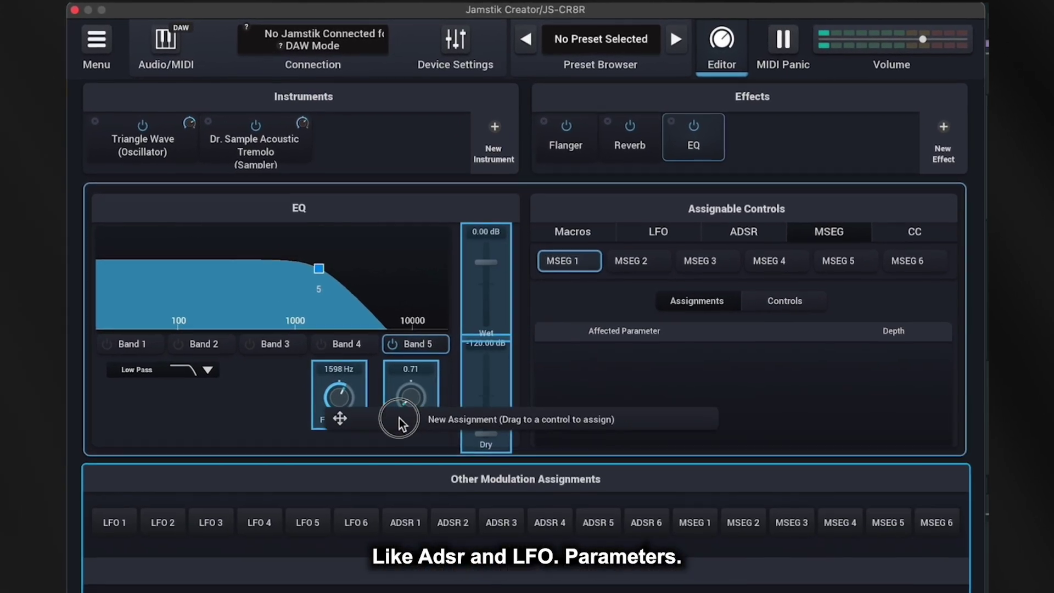
{"action": "left_click_drag", "start_coordinate": [399, 424], "coordinate": [340, 401]}
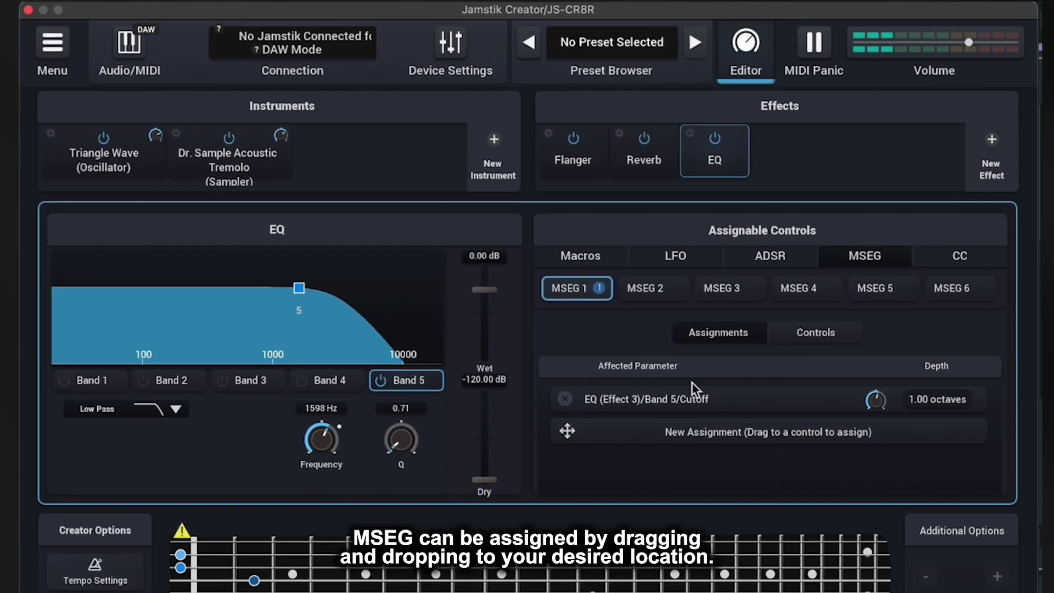
{"action": "left_click", "coordinate": [804, 333]}
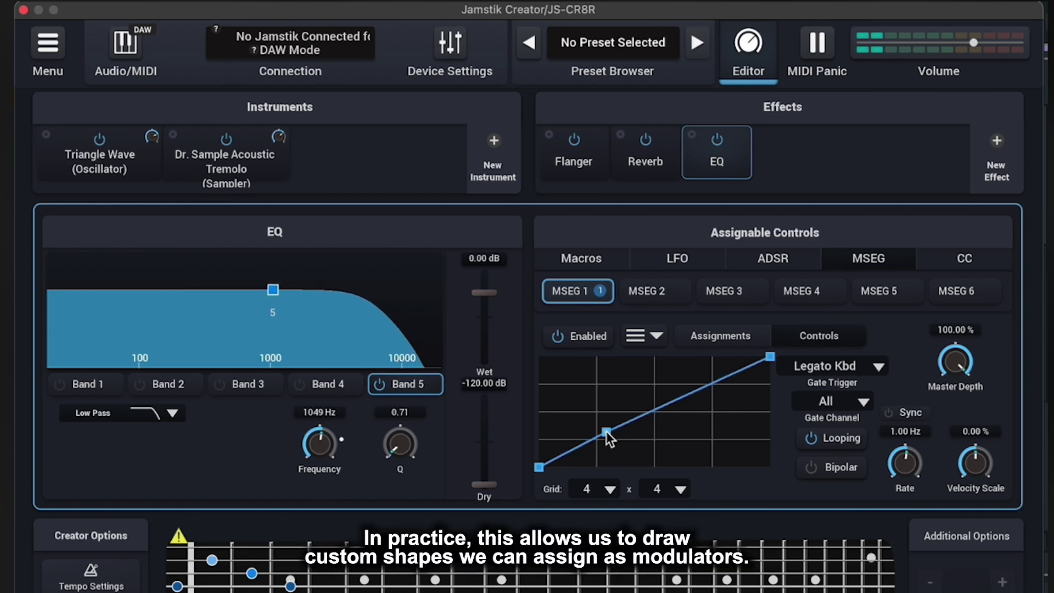
- Draw an MSEG 1 envelope that jumps to full, dips, and curves back up
{"action": "left_click_drag", "start_coordinate": [606, 432], "coordinate": [597, 467]}
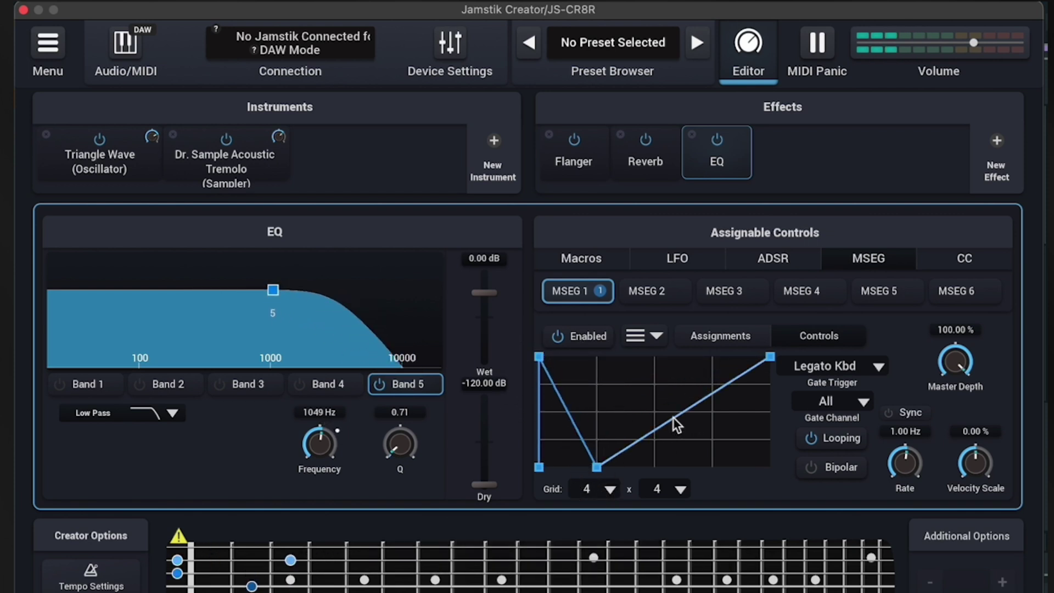
{"action": "left_click_drag", "start_coordinate": [673, 417], "coordinate": [597, 357]}
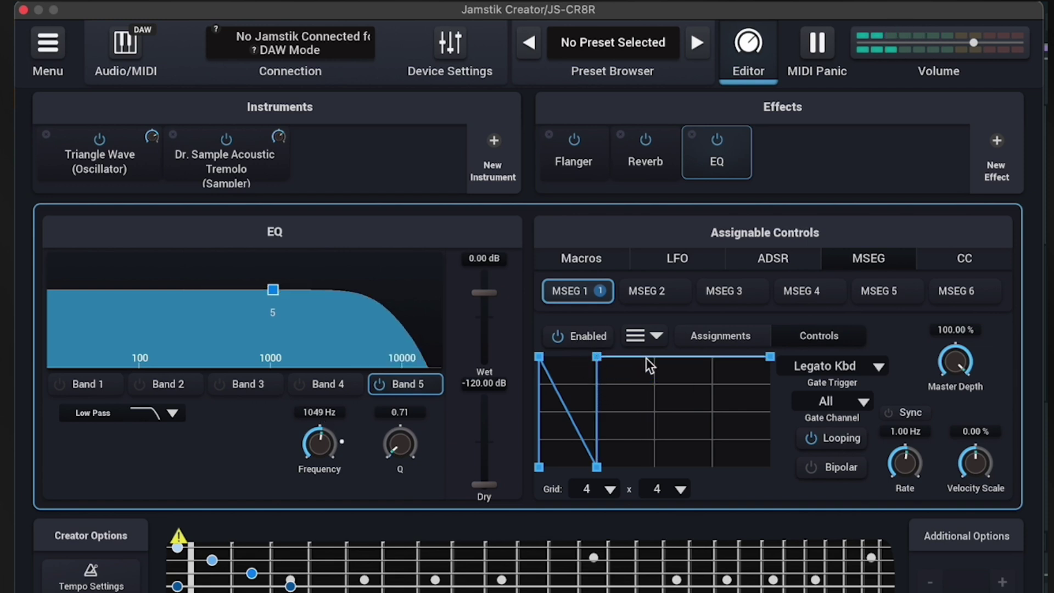
{"action": "left_click", "coordinate": [656, 476]}
{"action": "left_click_drag", "start_coordinate": [654, 358], "coordinate": [652, 505]}
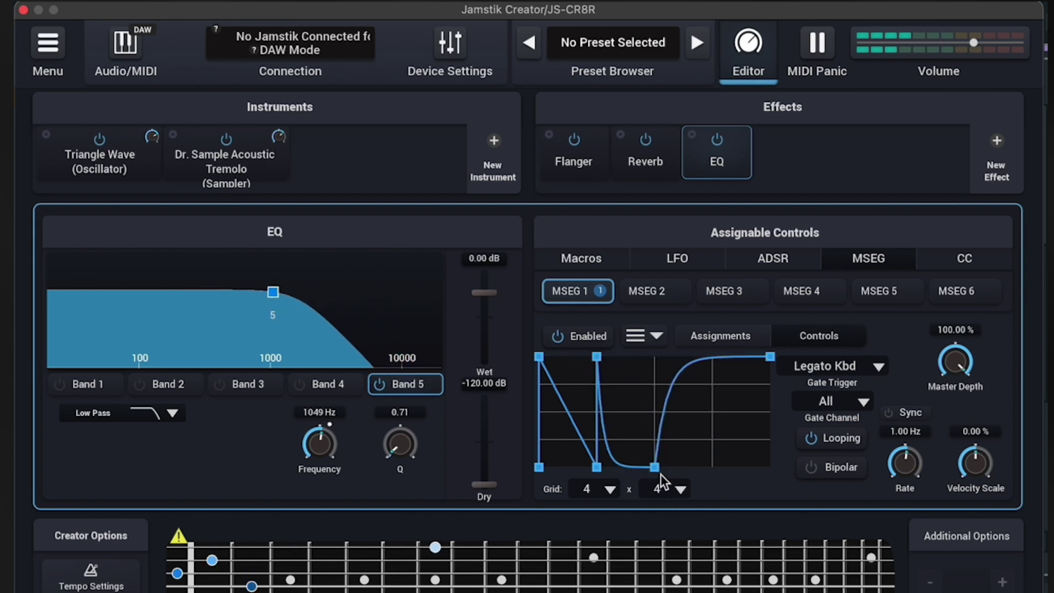
{"action": "left_click_drag", "start_coordinate": [654, 467], "coordinate": [655, 334]}
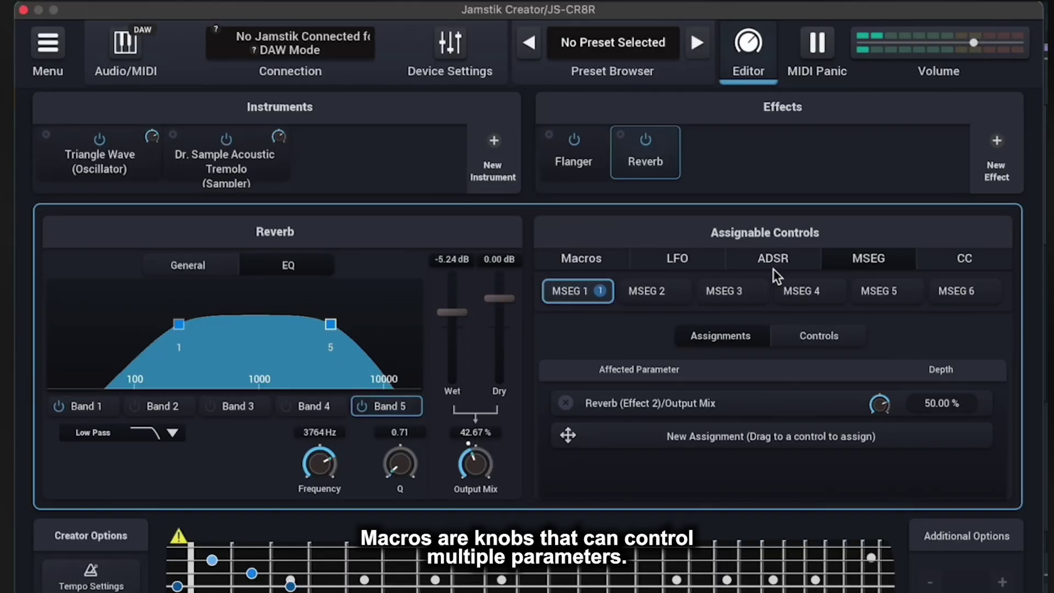
- Assign Macro 1 to both the Reverb and Flanger Output Mix knobs
{"action": "left_click", "coordinate": [598, 262]}
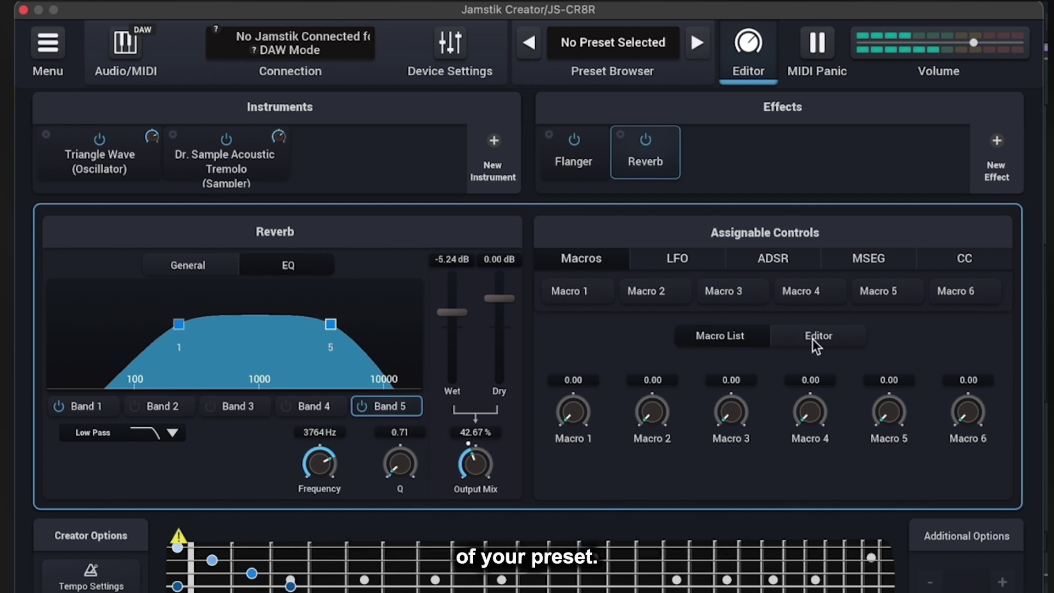
{"action": "left_click", "coordinate": [577, 294]}
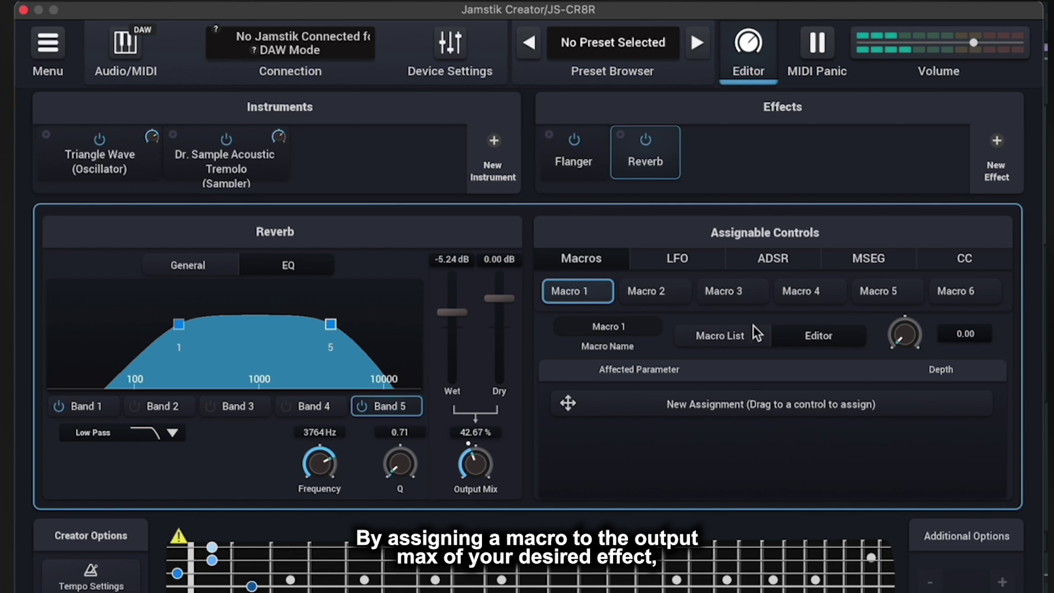
{"action": "left_click_drag", "start_coordinate": [719, 405], "coordinate": [478, 465]}
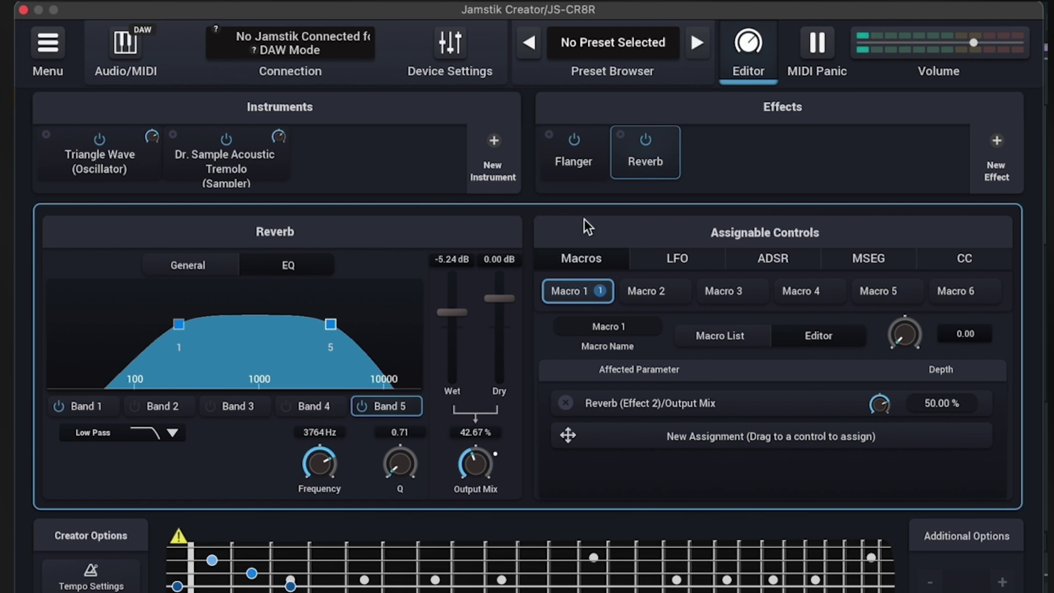
{"action": "left_click", "coordinate": [568, 170]}
{"action": "left_click_drag", "start_coordinate": [637, 439], "coordinate": [476, 466]}
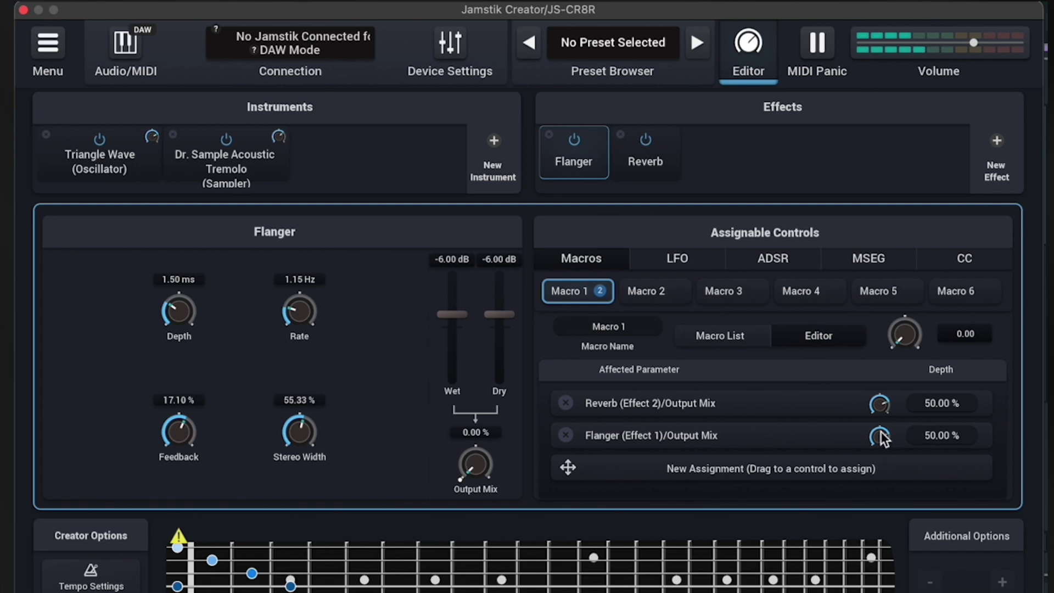
- Set Macro 1's Flanger mix depth to 100 % and turn Reverb Output Mix to 0 %
{"action": "left_click_drag", "start_coordinate": [881, 439], "coordinate": [880, 273]}
{"action": "left_click_drag", "start_coordinate": [880, 442], "coordinate": [879, 279]}
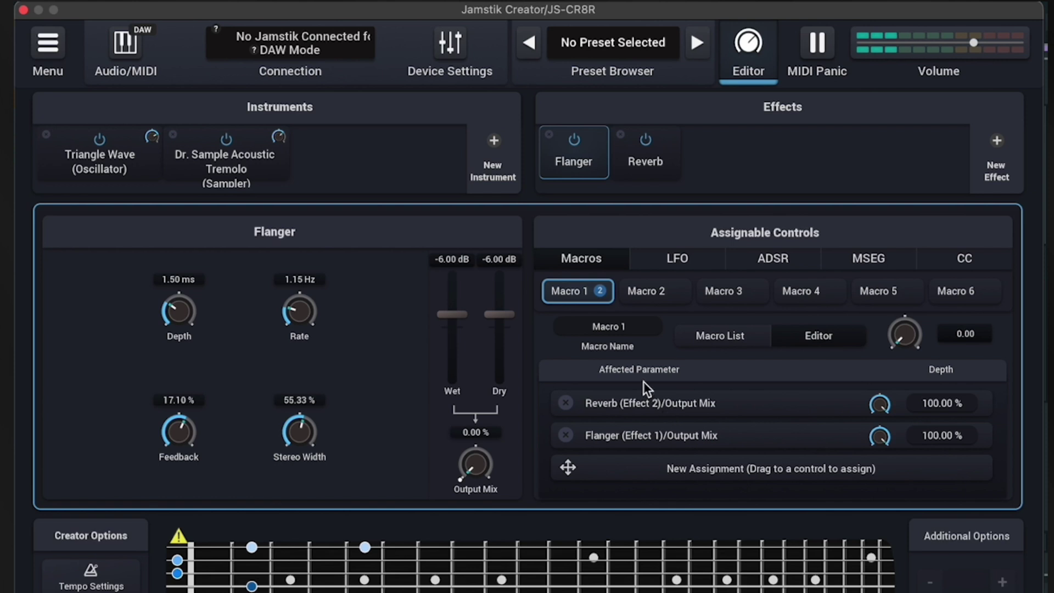
{"action": "left_click", "coordinate": [663, 173]}
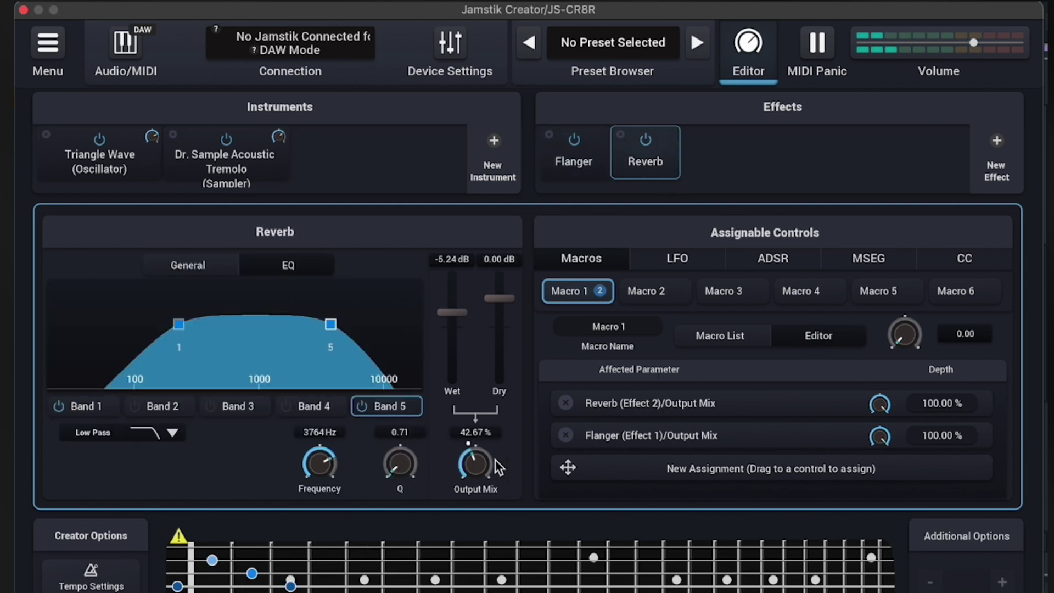
{"action": "left_click_drag", "start_coordinate": [498, 468], "coordinate": [471, 542]}
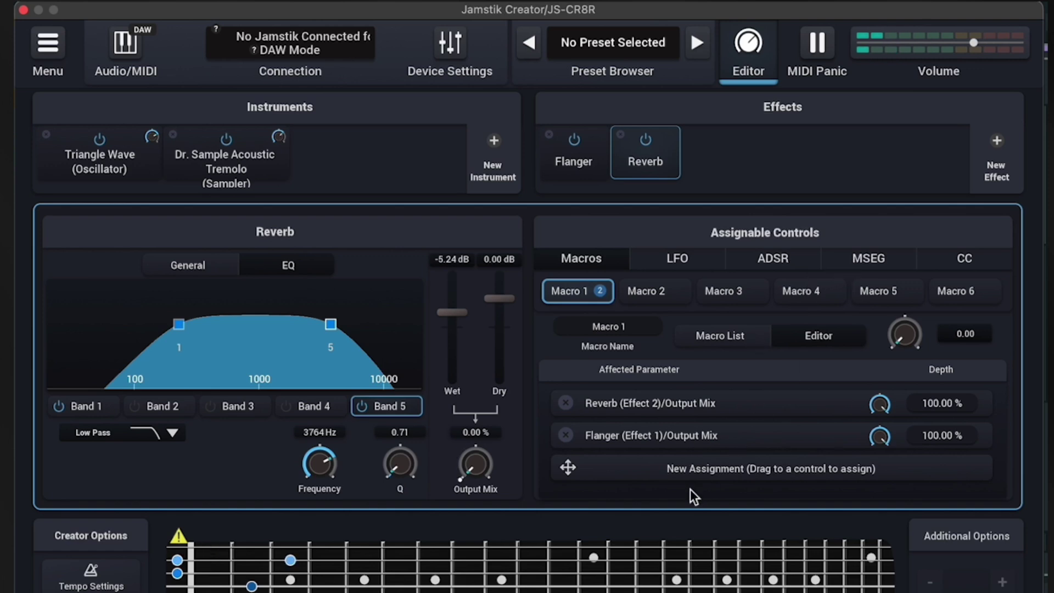
- Assign Macro 1 to MSEG 1's Master Depth at 50 %, then zero that Master Depth
{"action": "left_click", "coordinate": [680, 470]}
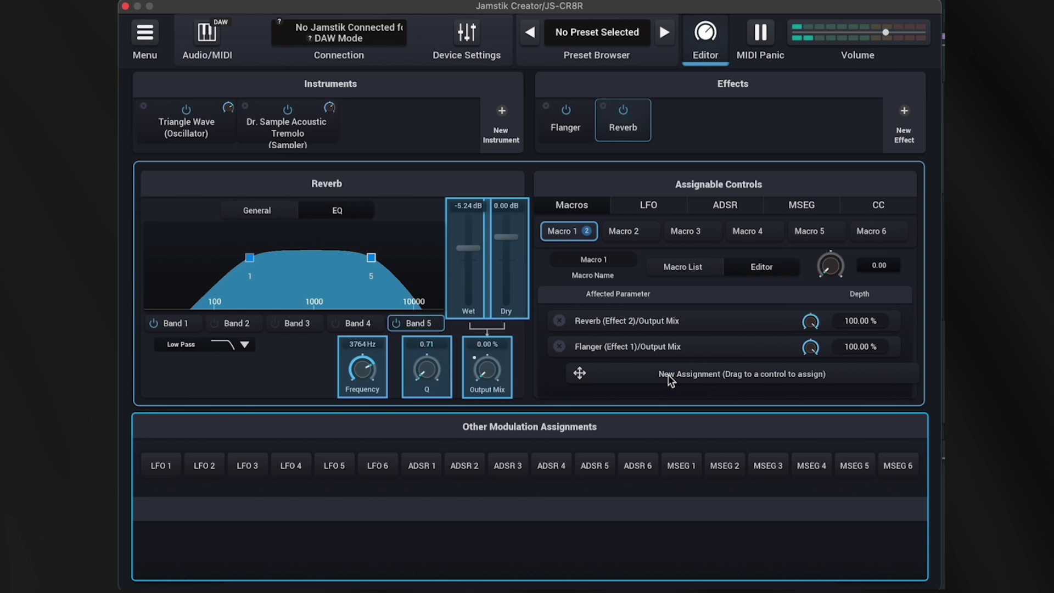
{"action": "left_click_drag", "start_coordinate": [670, 380], "coordinate": [165, 555]}
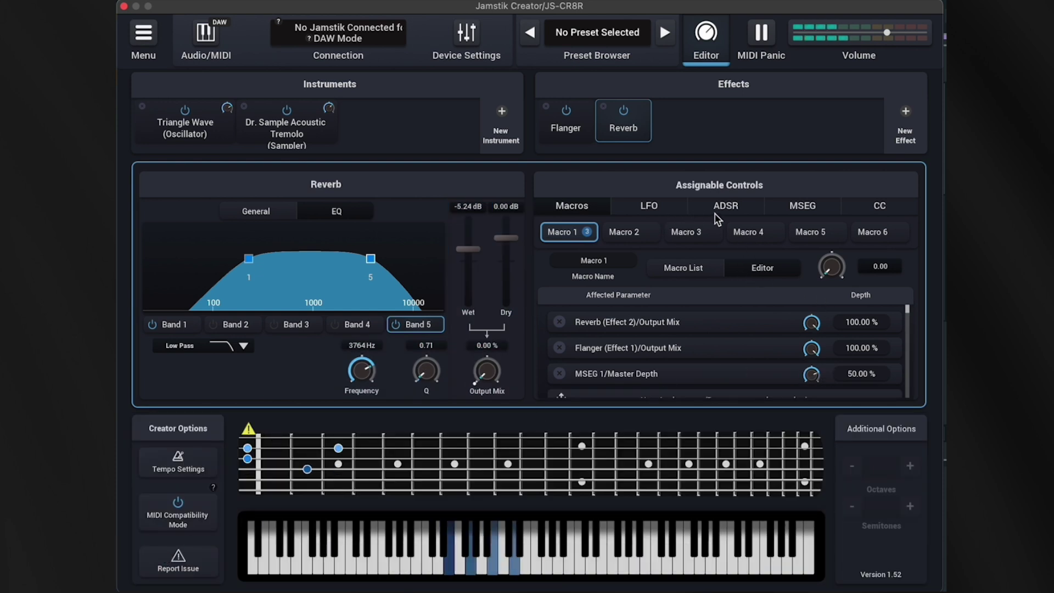
{"action": "left_click", "coordinate": [798, 209]}
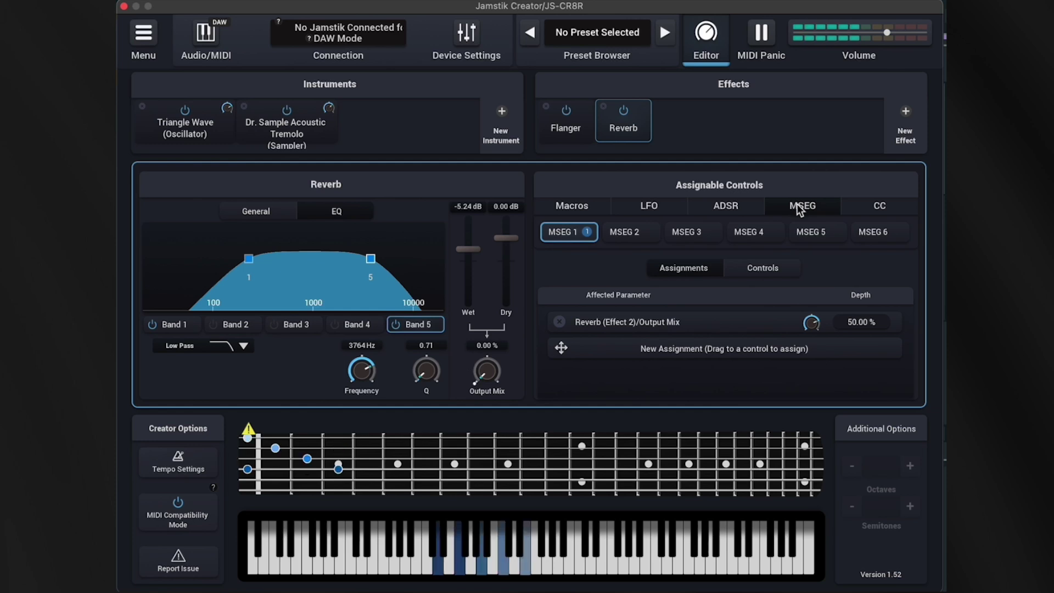
{"action": "left_click", "coordinate": [755, 268]}
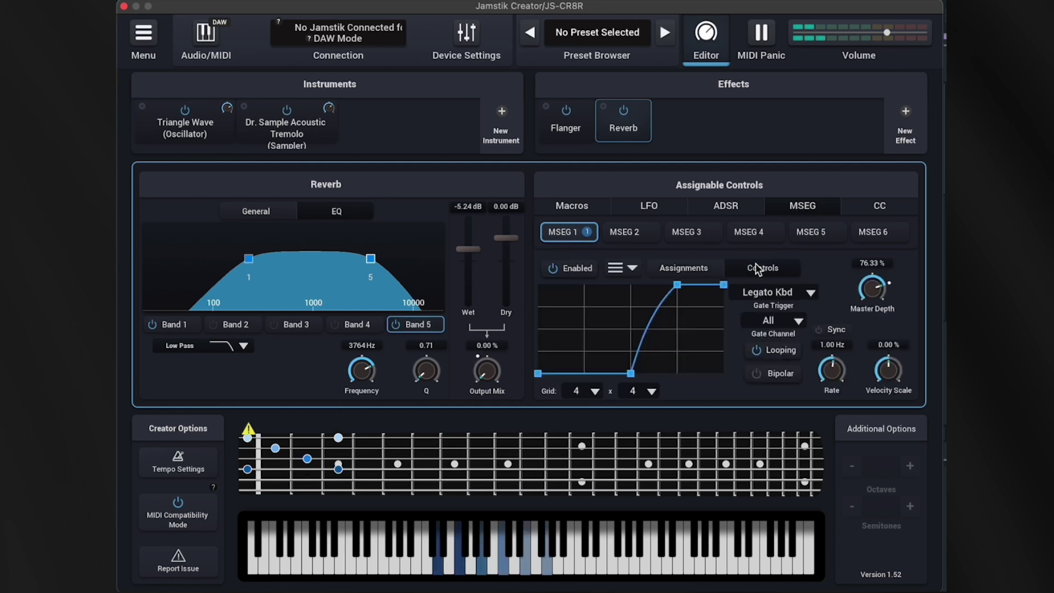
{"action": "double_click", "coordinate": [877, 288]}
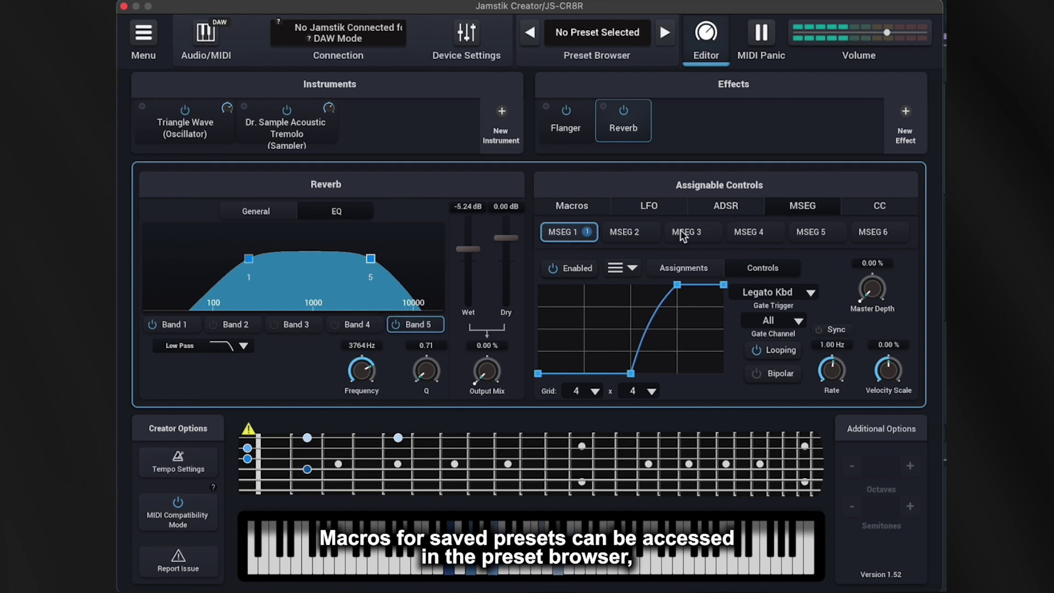
- Start saving the preset from the Preset Browser and name it 'Space'
{"action": "left_click", "coordinate": [604, 43]}
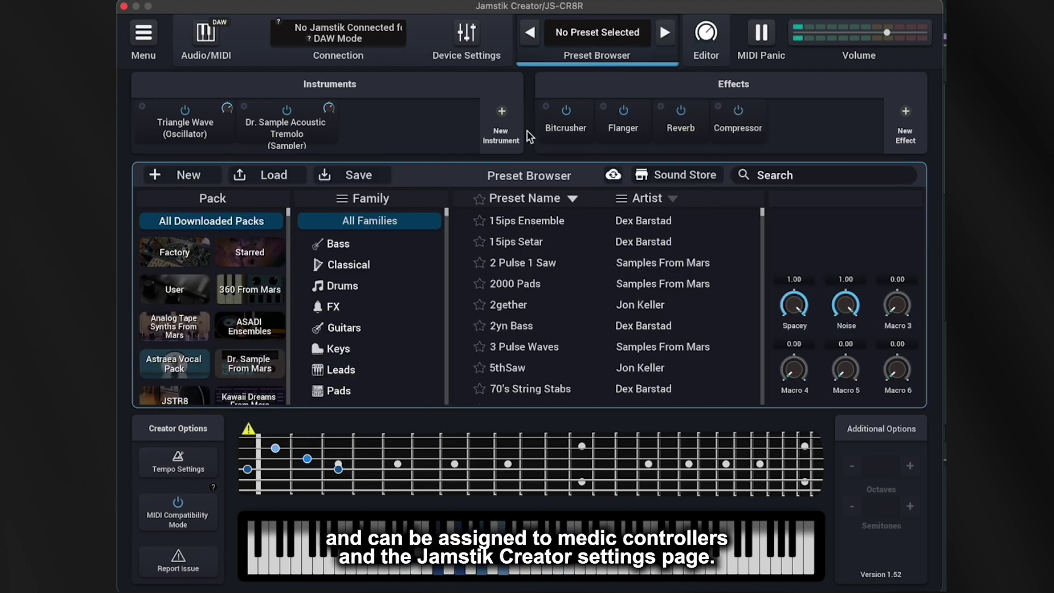
{"action": "left_click", "coordinate": [370, 175]}
{"action": "left_click", "coordinate": [371, 178]}
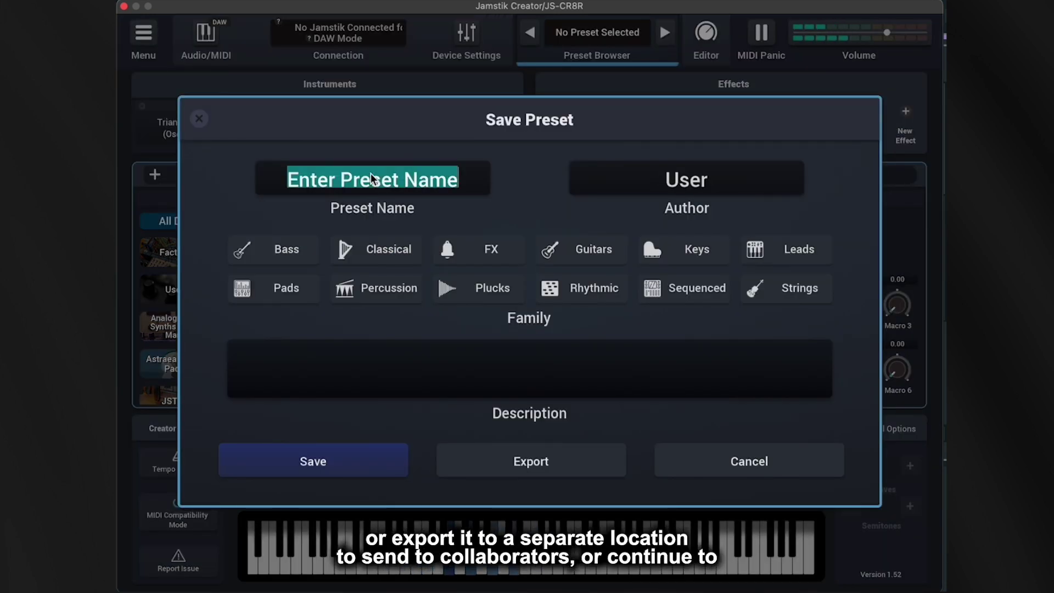
{"action": "type", "text": "Space"}
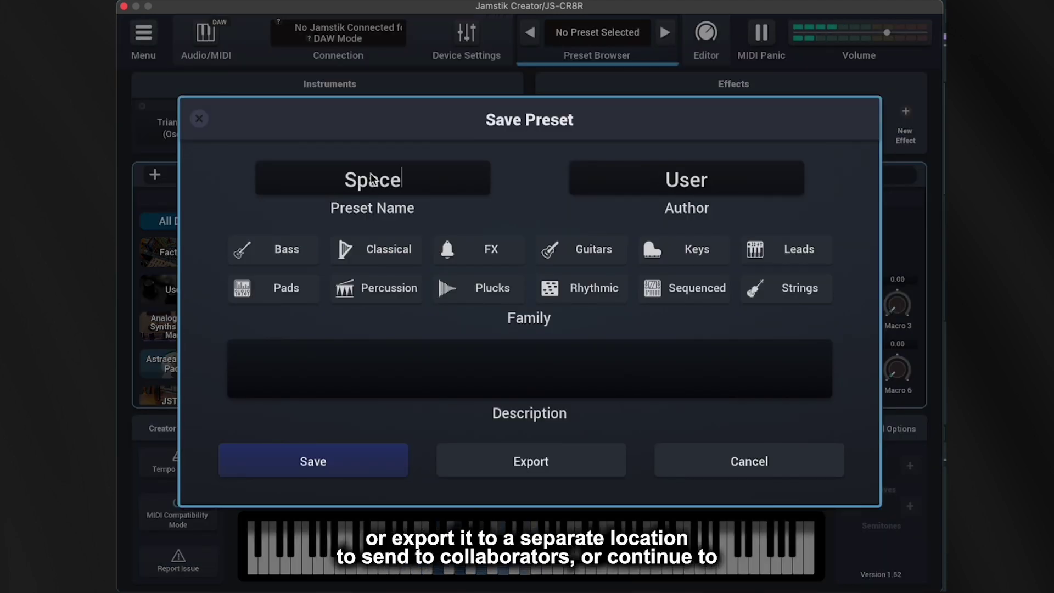